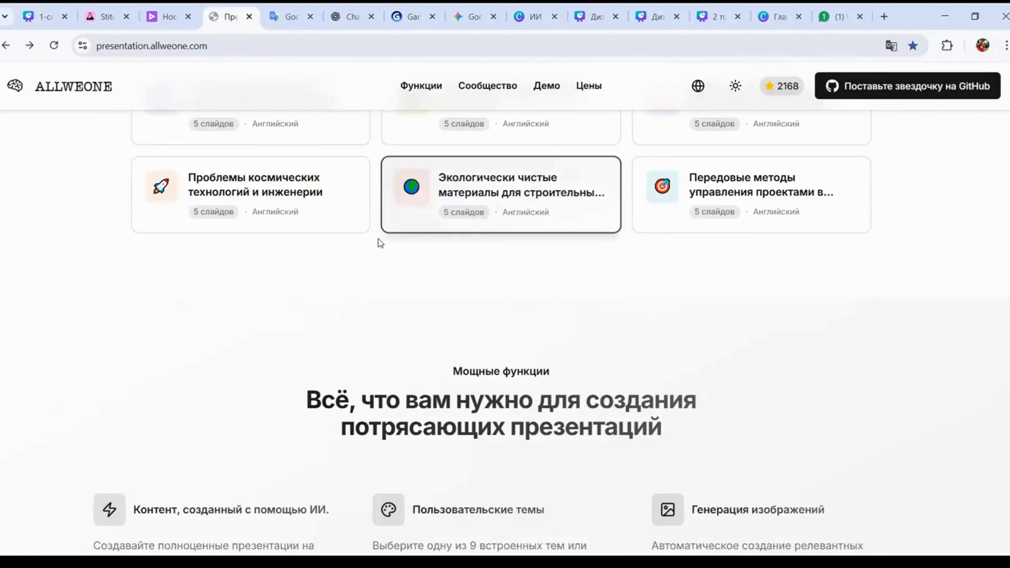
Look through the landing page and compare the features of the free, Pro and Enterprise pricing plans
scroll(265, 264, "down", 5)
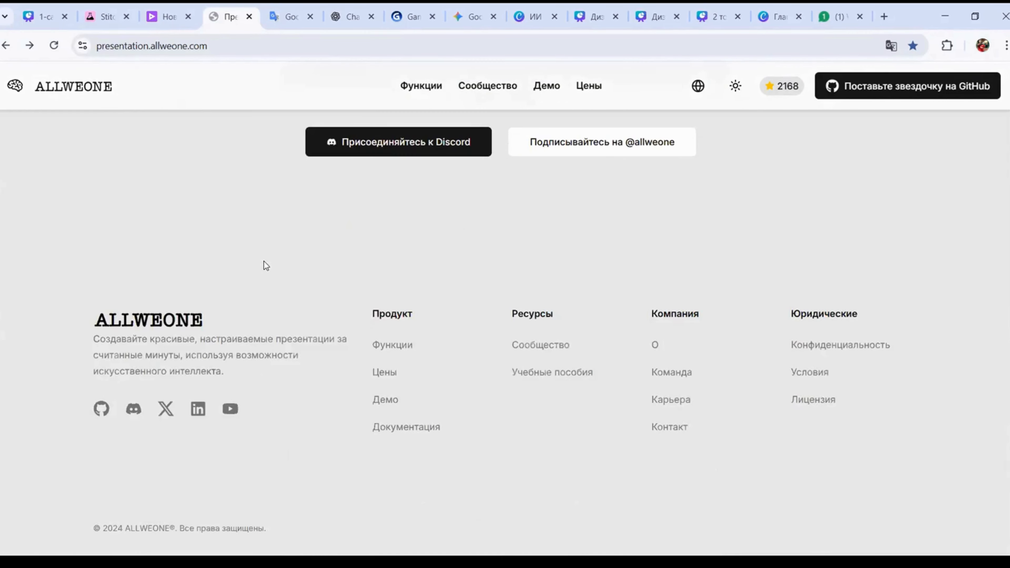
scroll(907, 302, "up", 10)
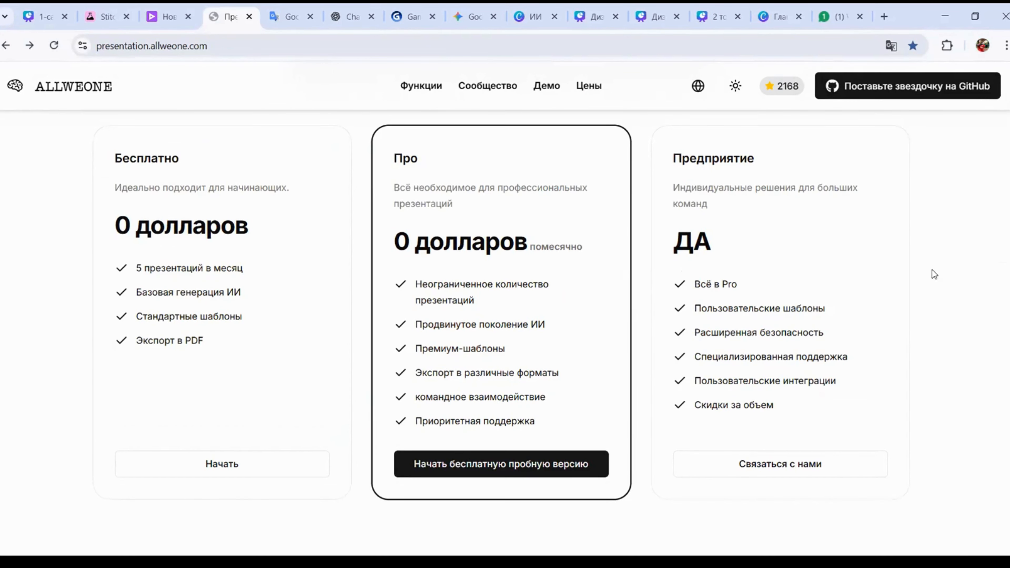
scroll(895, 267, "up", 3)
scroll(815, 285, "down", 3)
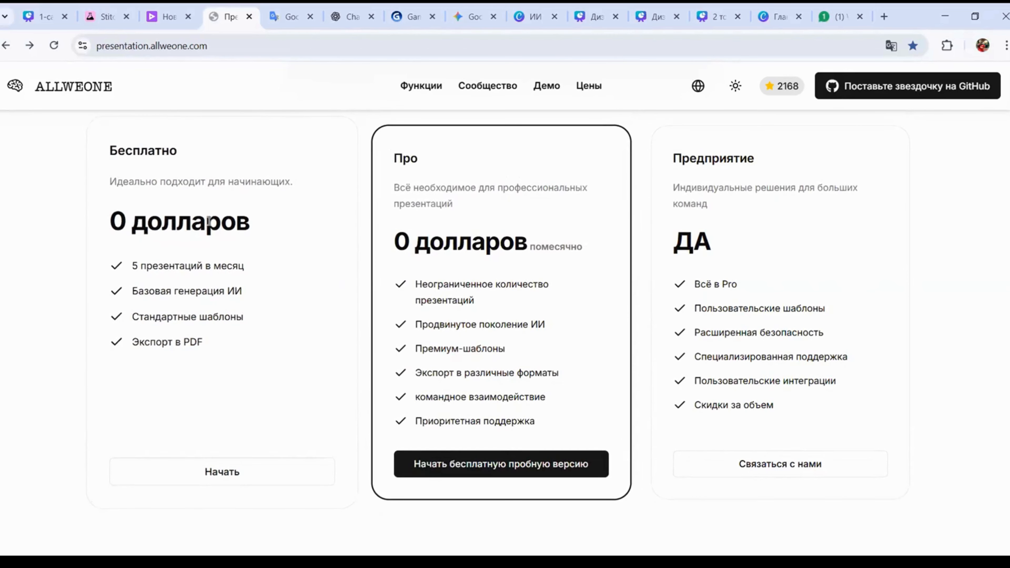
left_click_drag(107, 152, 207, 351)
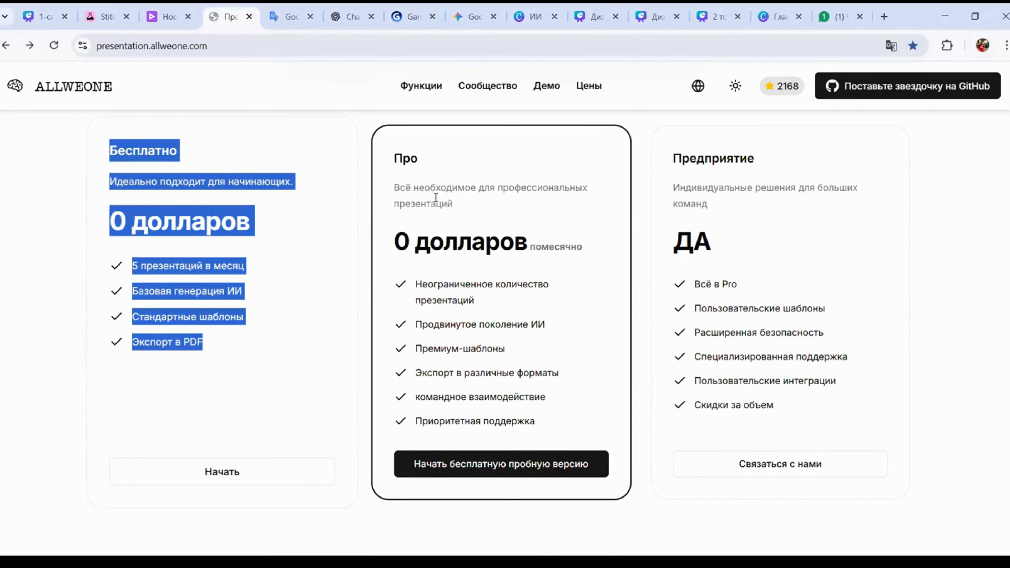
left_click(184, 200)
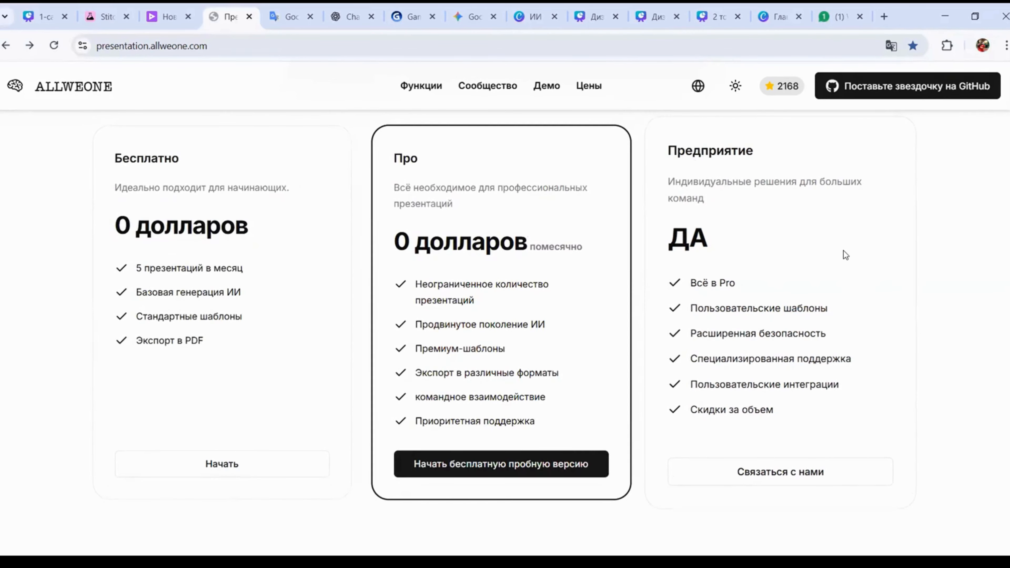
scroll(907, 275, "down", 5)
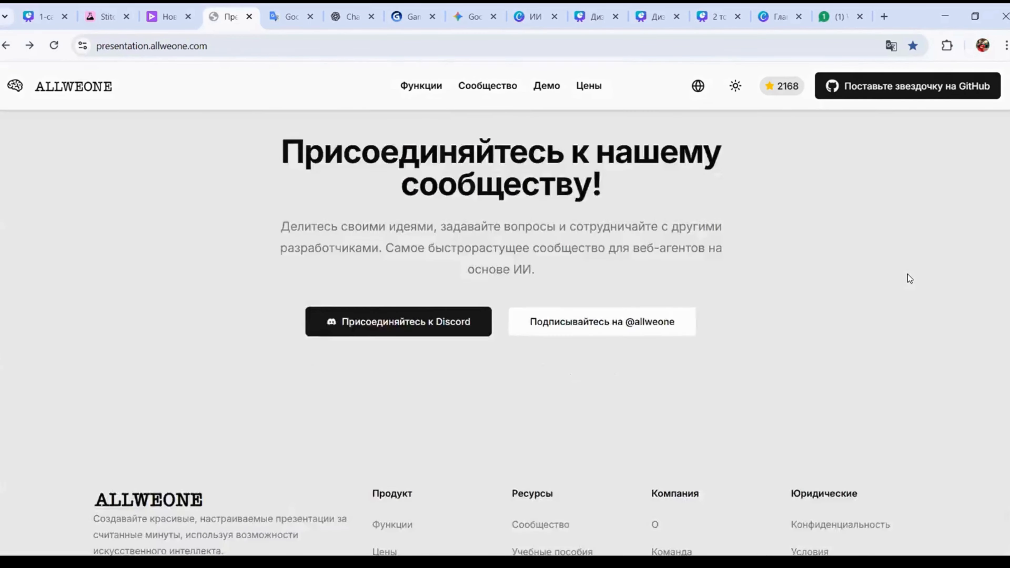
scroll(908, 274, "up", 10)
scroll(908, 274, "up", 10)
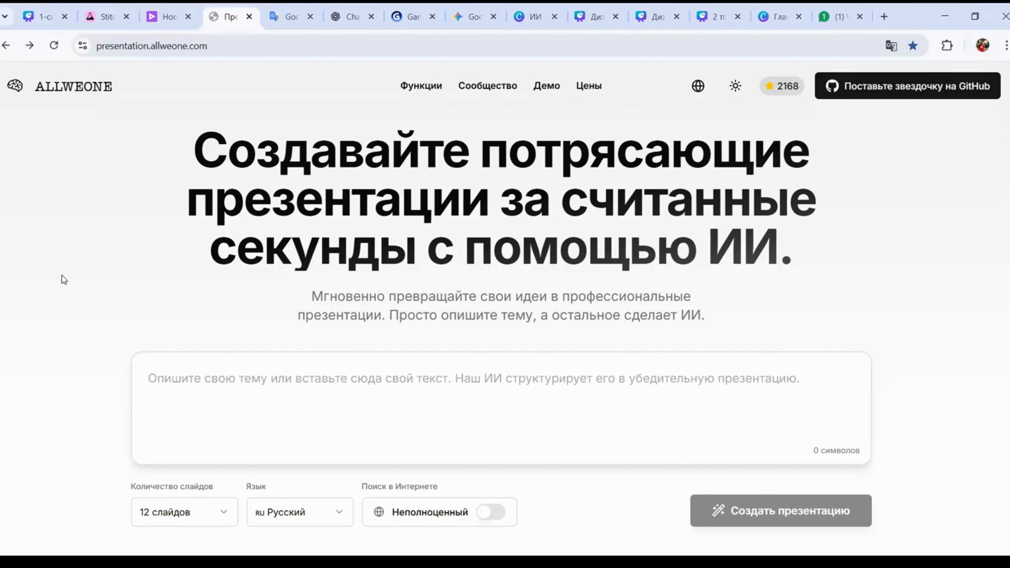
Try to open the presentation language list on the translated page, and reload the site
scroll(46, 278, "down", 5)
left_click(344, 249)
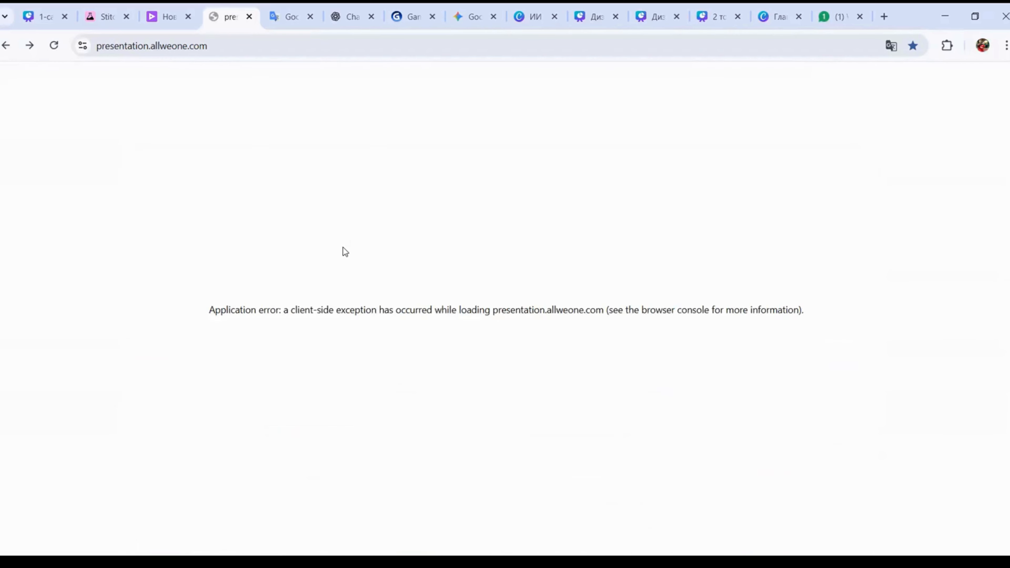
left_click(55, 46)
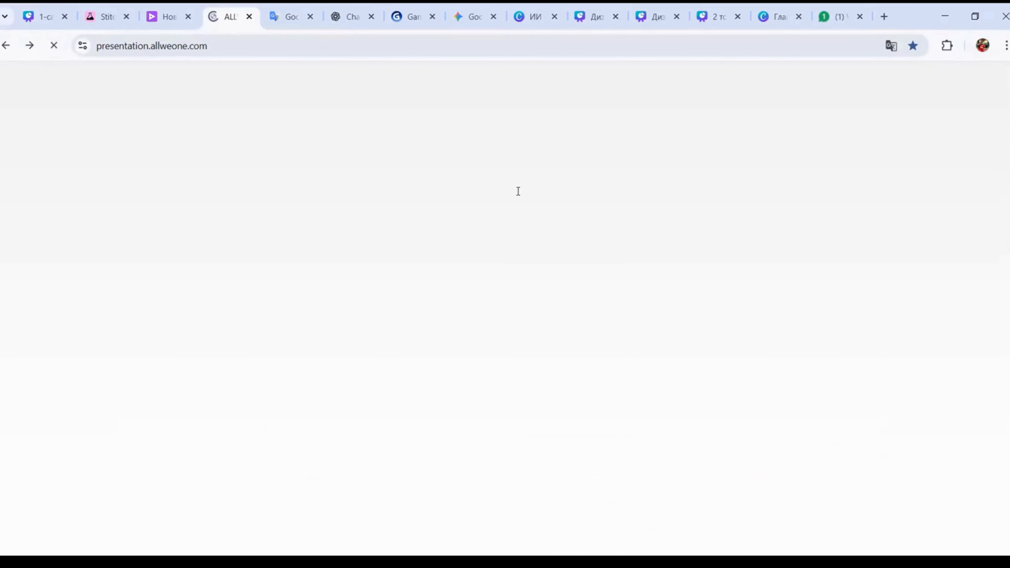
Open the list of presentation languages to examine the available options, and close it without choosing another one
scroll(345, 377, "down", 2)
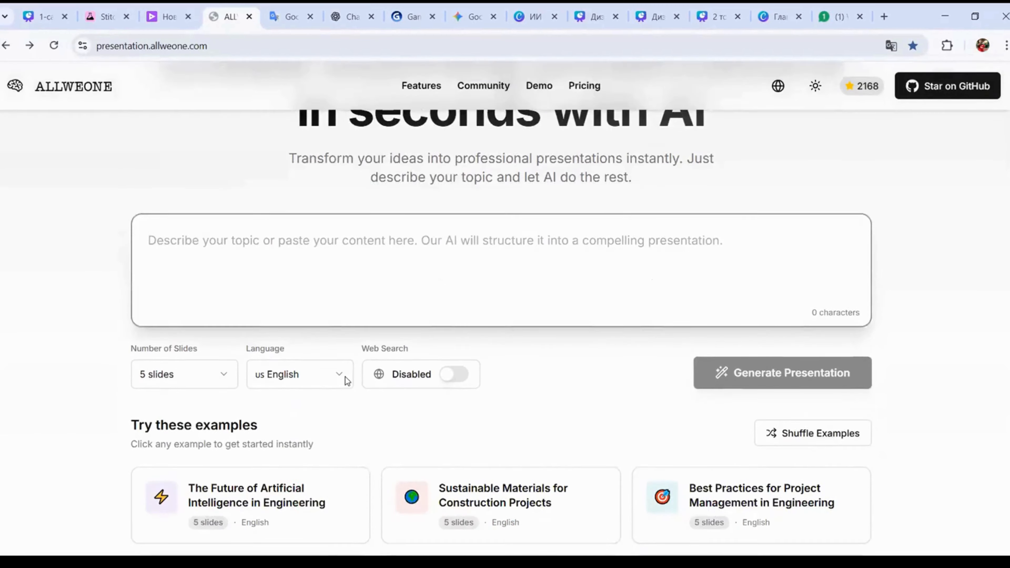
left_click(341, 377)
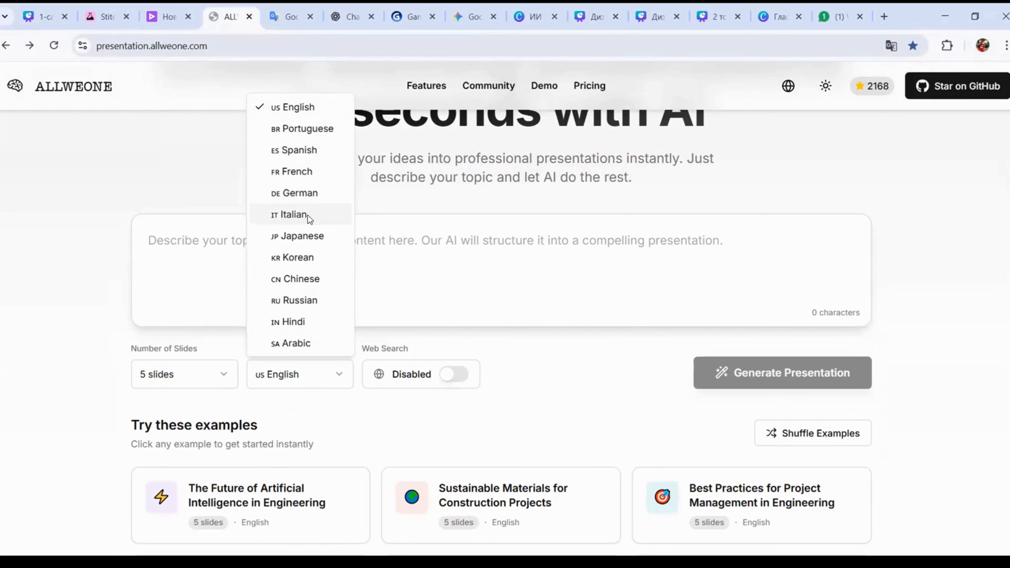
left_click(311, 447)
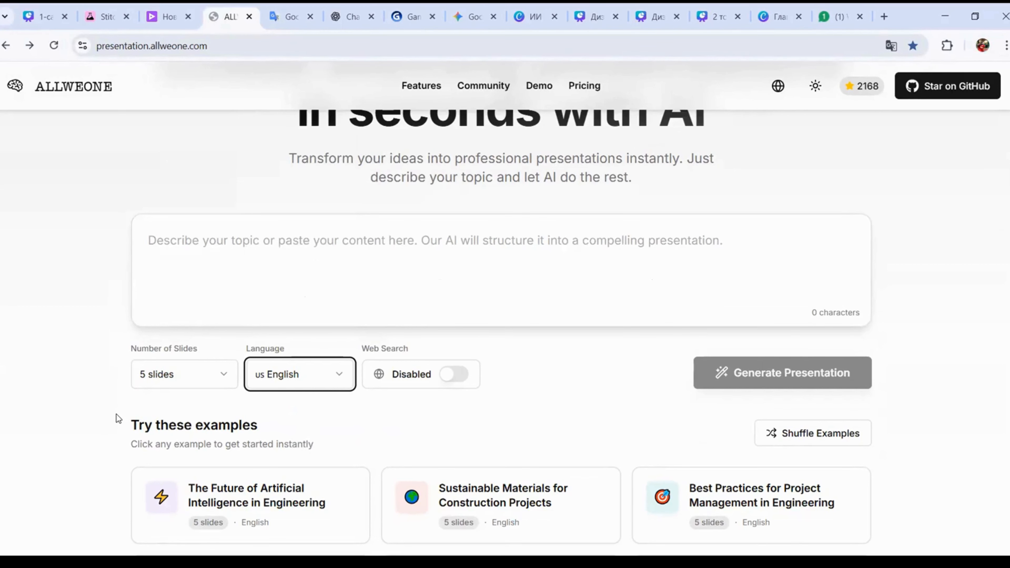
scroll(316, 388, "up", 2)
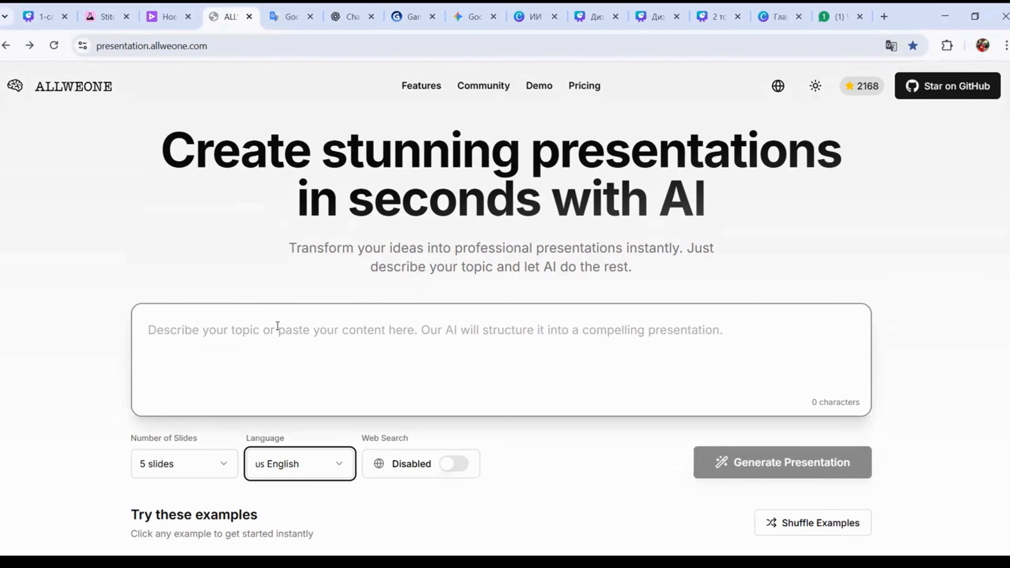
scroll(109, 326, "down", 2)
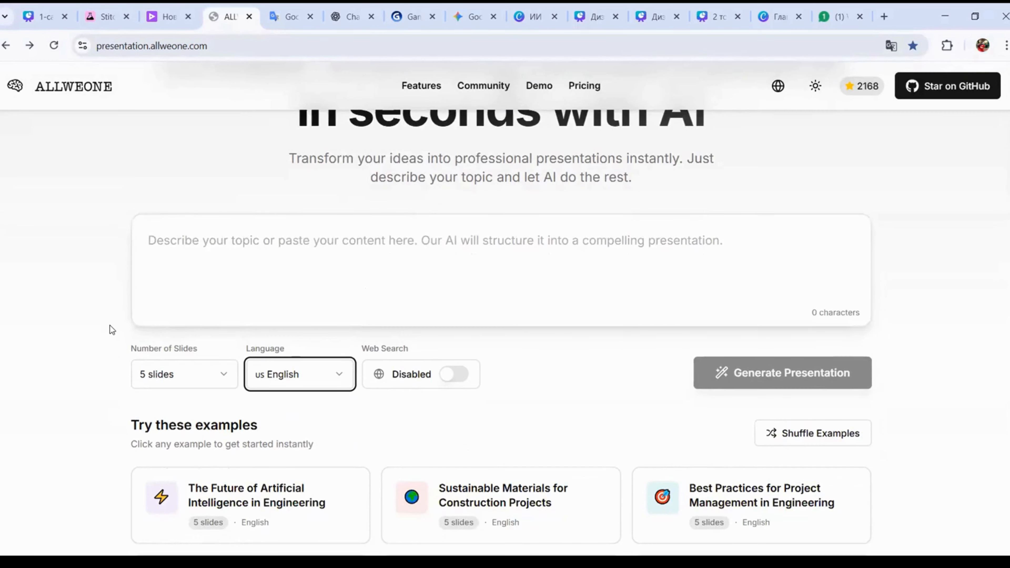
Enable web search for the presentation, highlight the option's label, and disable web search again
left_click(462, 376)
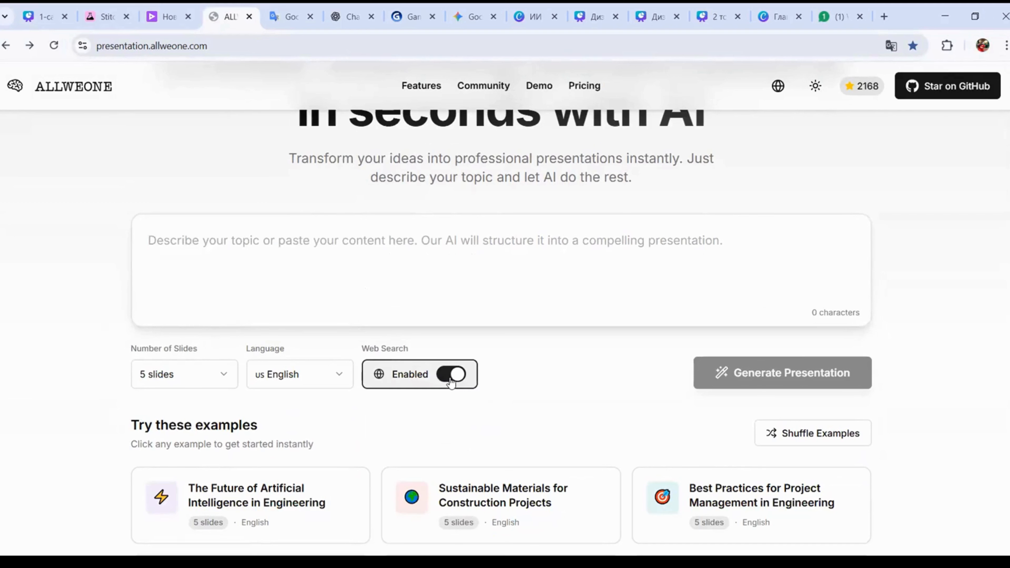
left_click_drag(335, 351, 427, 349)
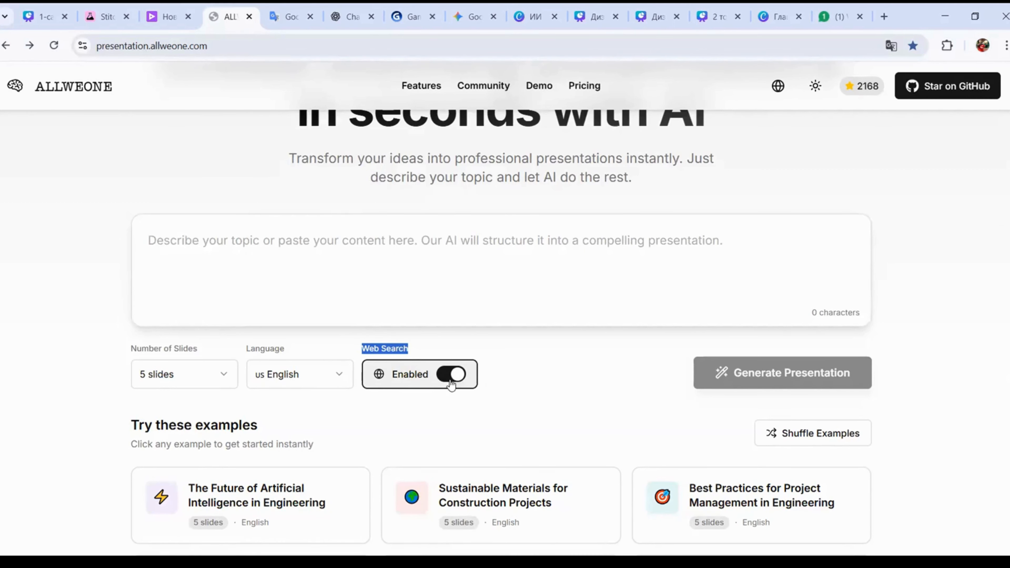
left_click_drag(356, 345, 417, 344)
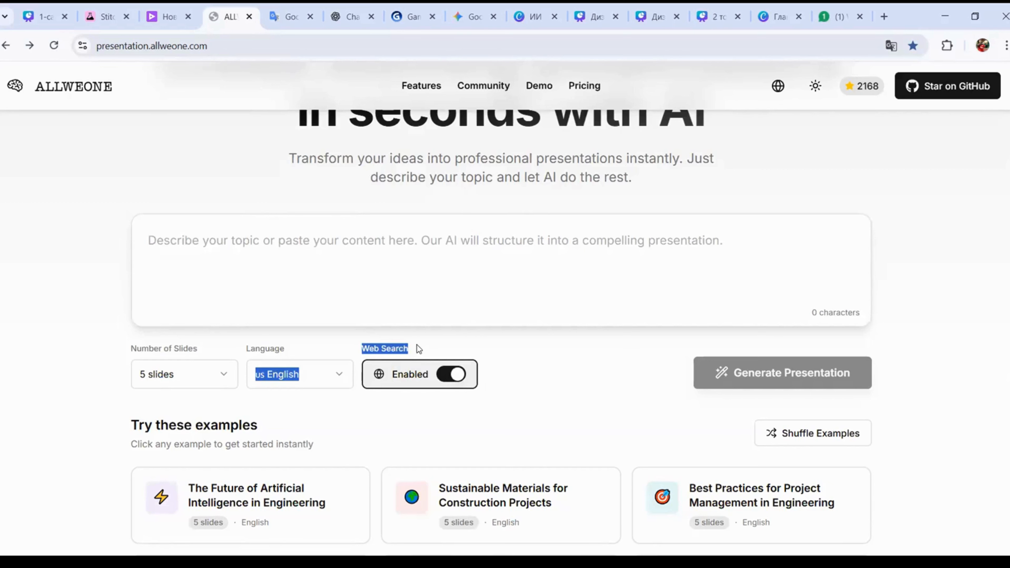
left_click(422, 345)
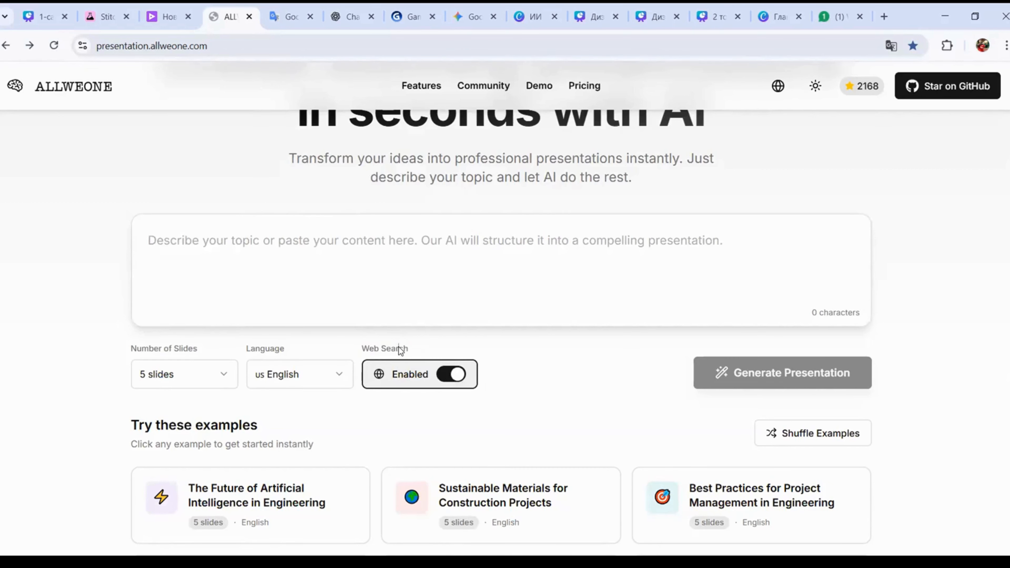
left_click(456, 377)
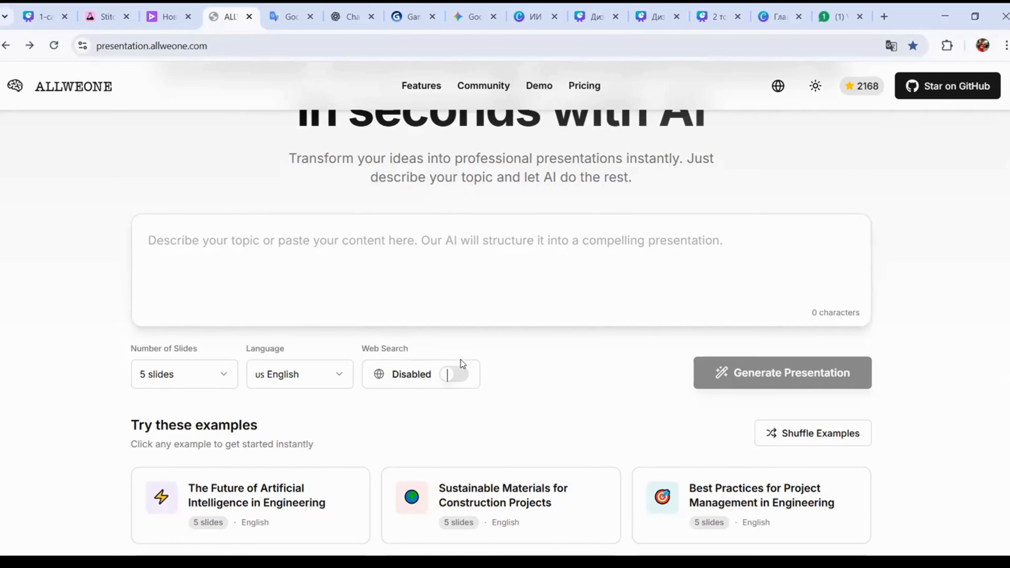
Set the number of slides for the presentation to 12
left_click(202, 374)
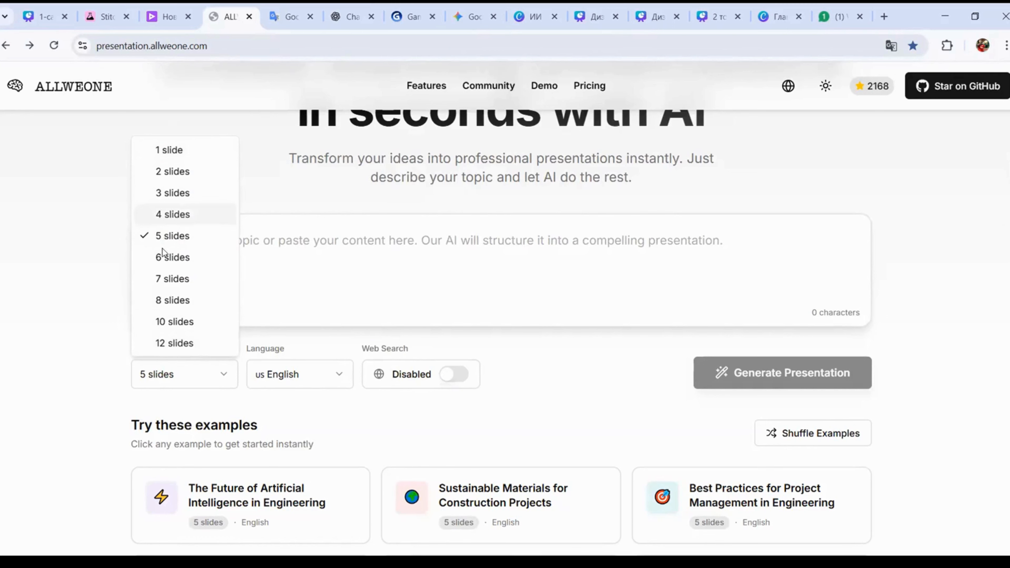
left_click(187, 336)
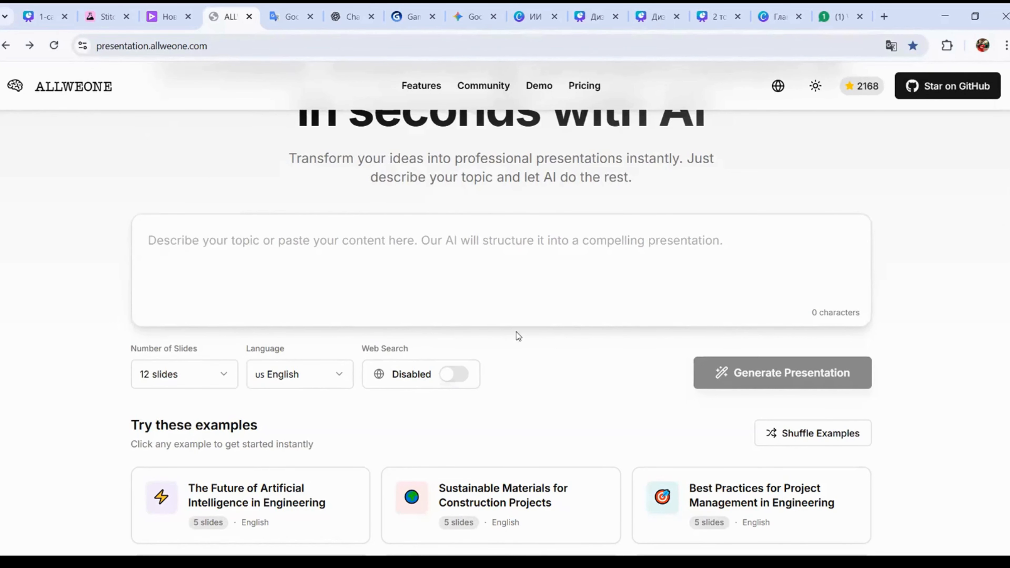
Translate the whole page into Russian using the browser's built-in translation
scroll(526, 385, "down", 2)
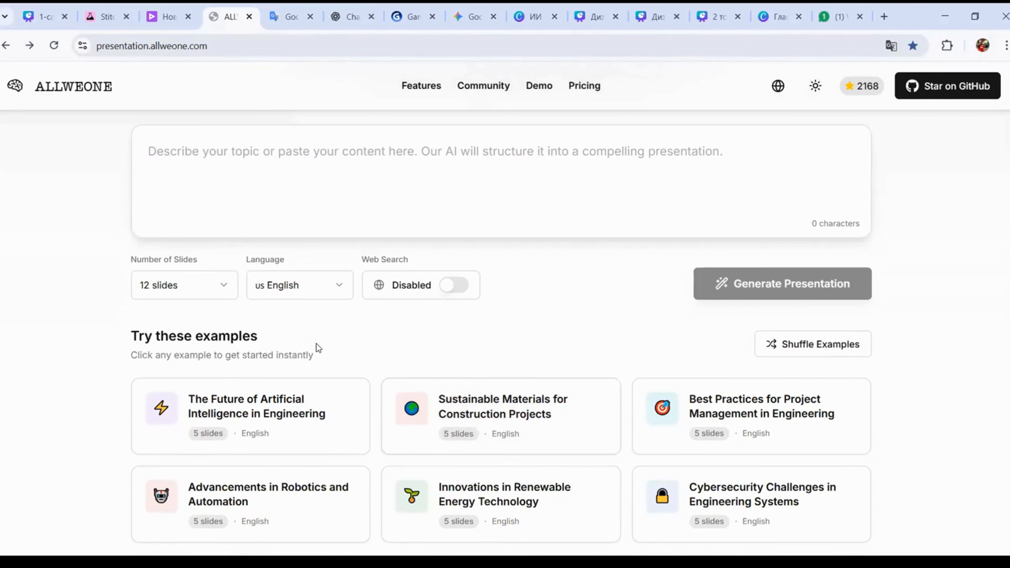
scroll(135, 361, "down", 4)
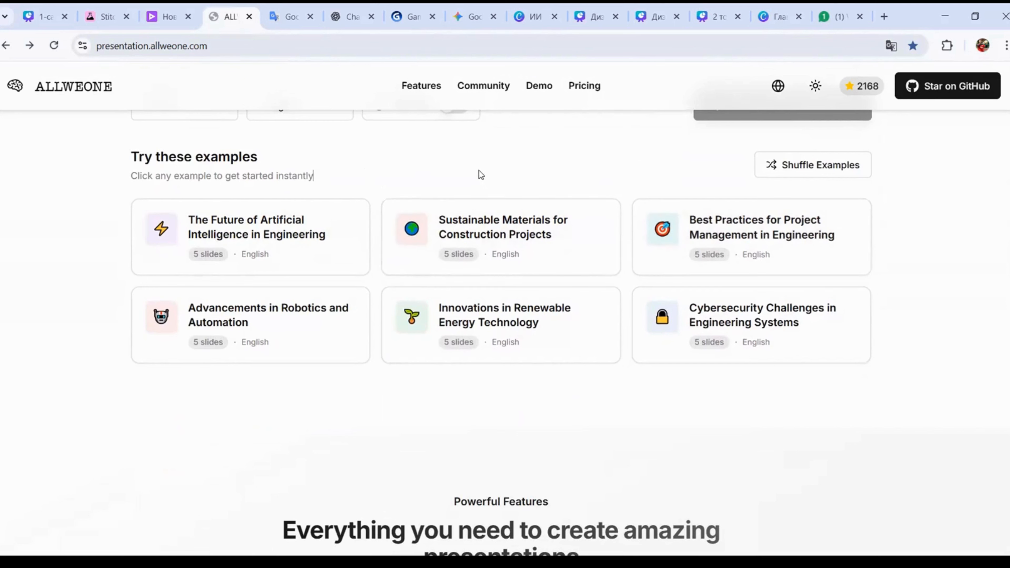
right_click(495, 164)
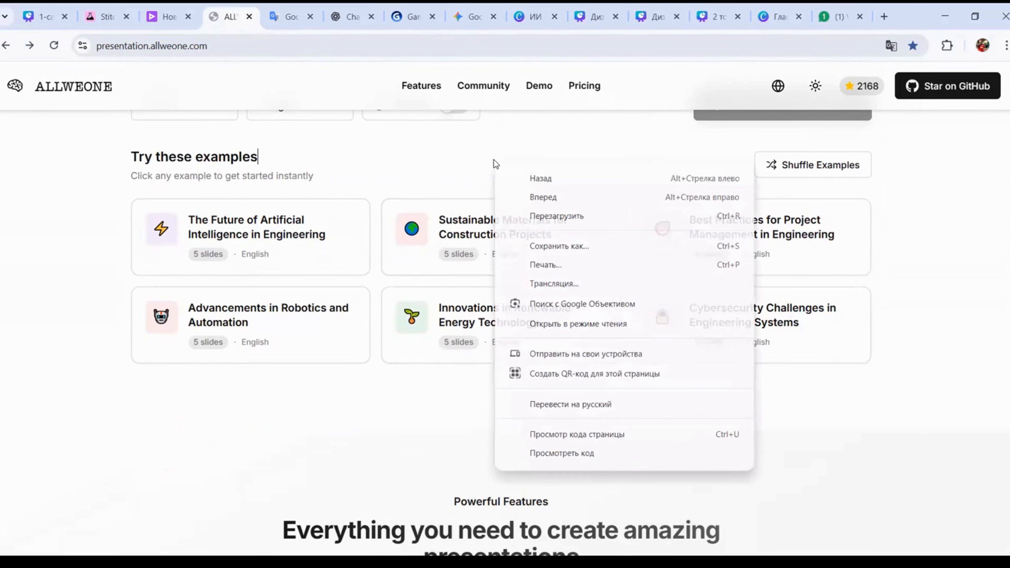
left_click(469, 167)
right_click(469, 167)
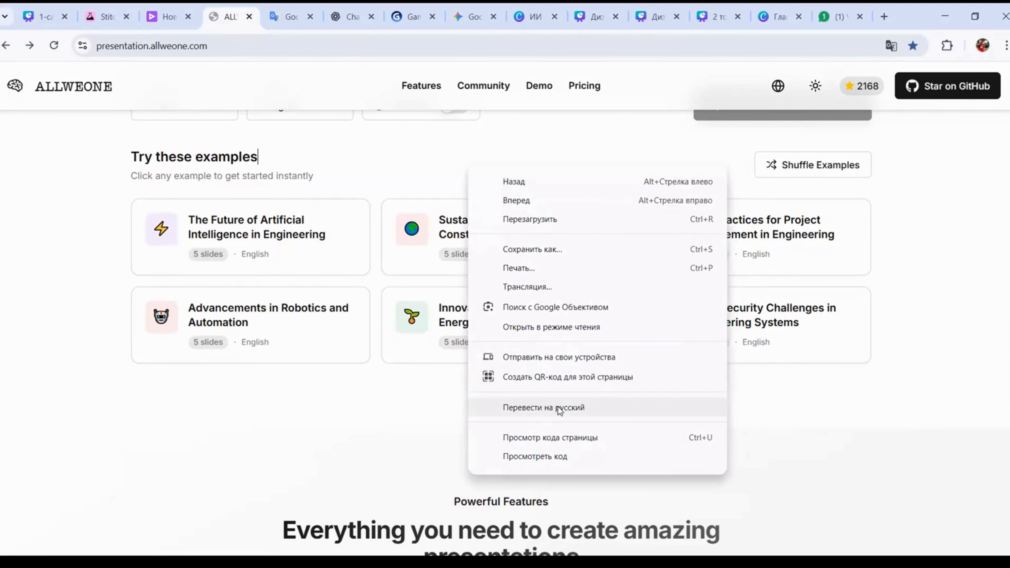
left_click(580, 414)
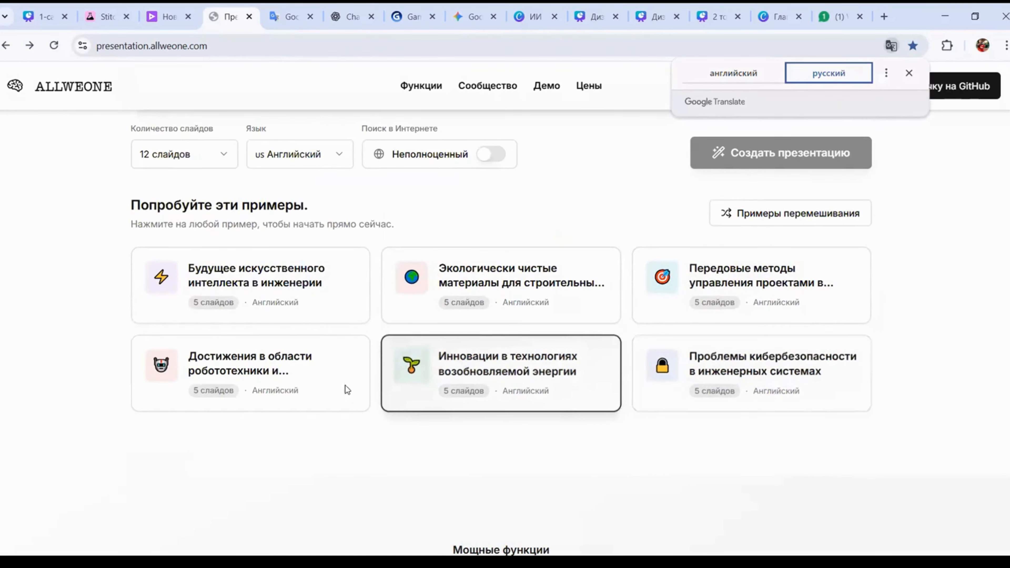
Shuffle the suggested example topics twice to show other sets of presentation ideas
left_click(796, 216)
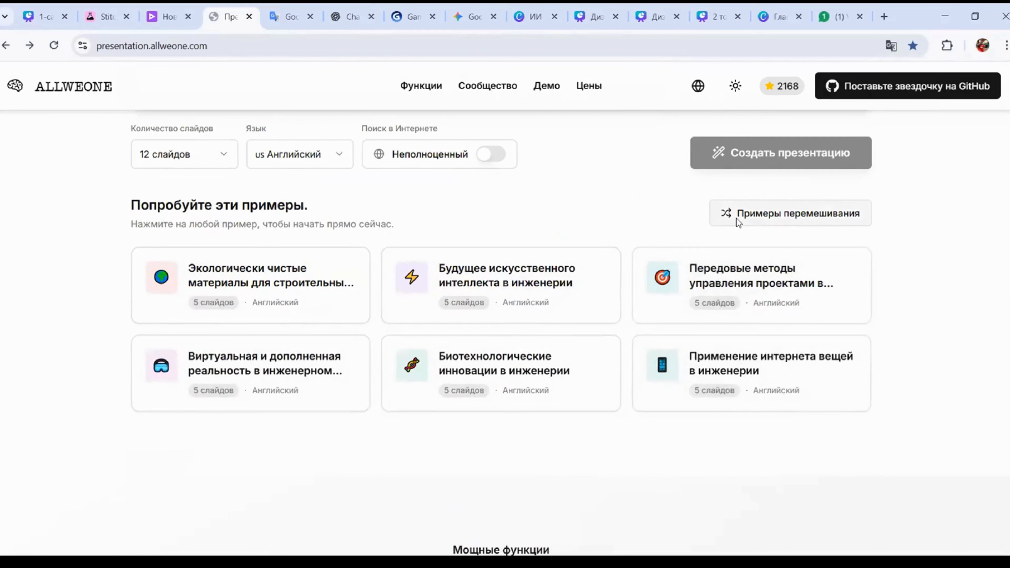
left_click(751, 217)
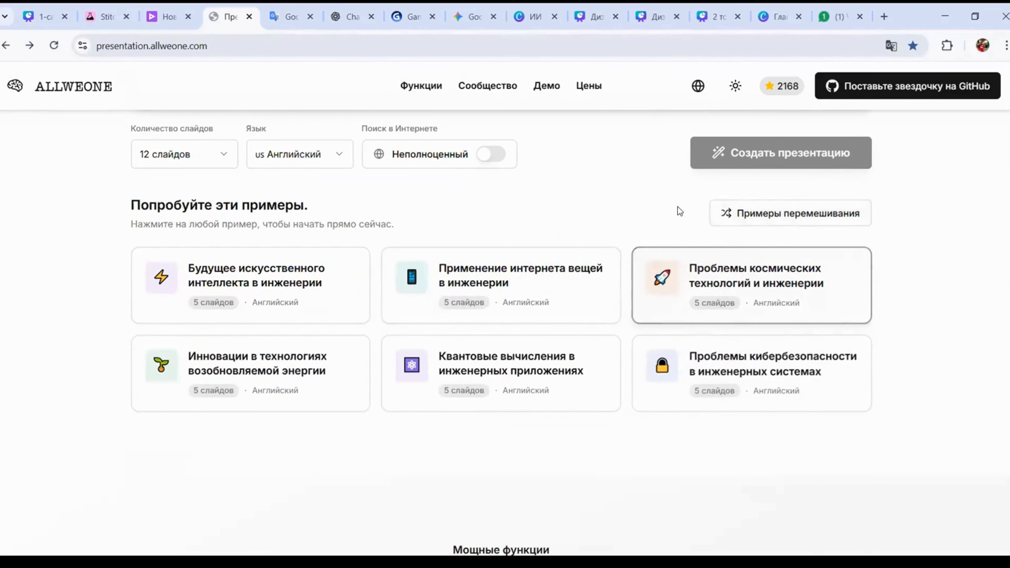
Try to load the example topic on space technology and engineering challenges, and reload the site
scroll(252, 419, "up", 2)
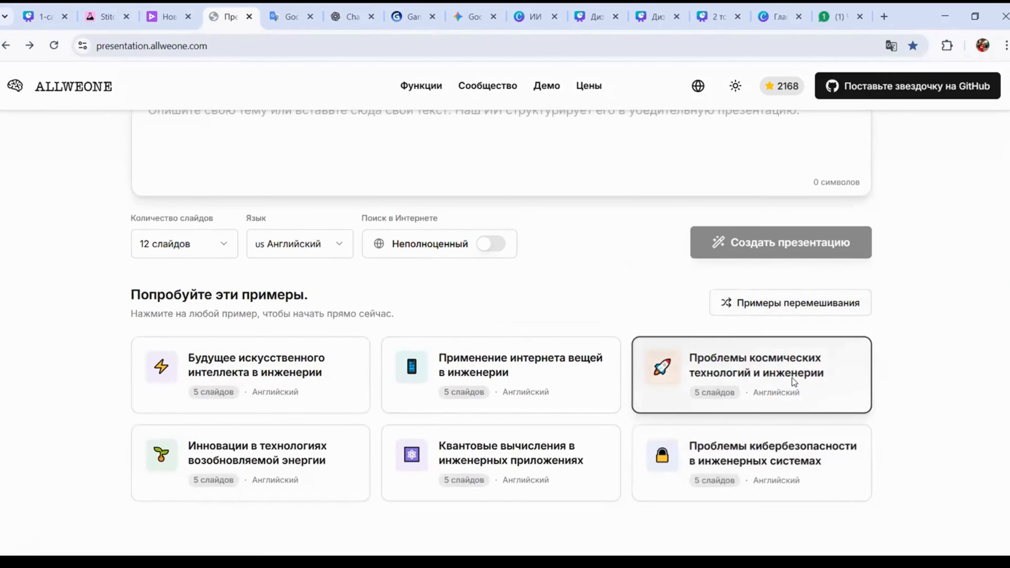
left_click(791, 361)
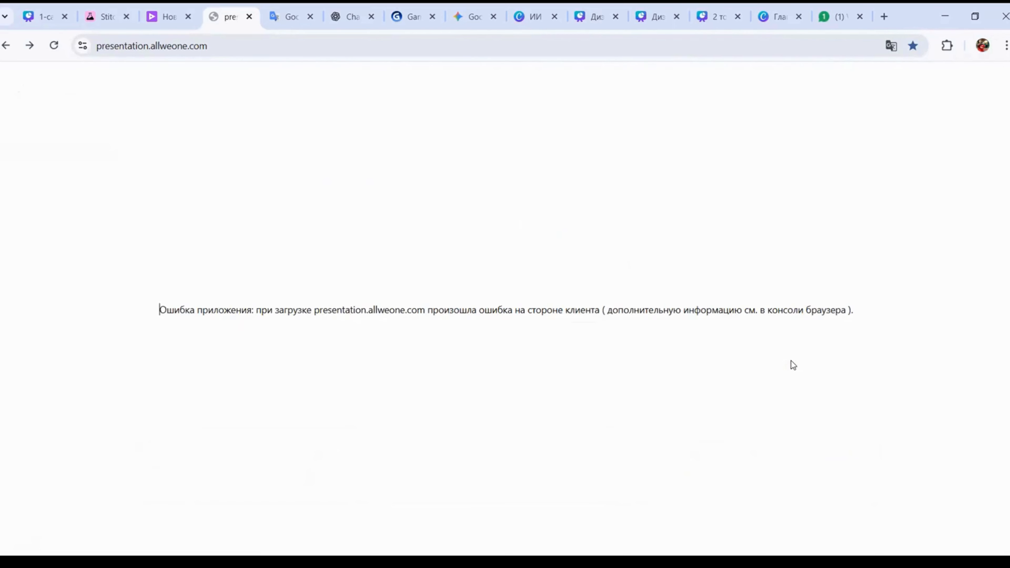
left_click(52, 46)
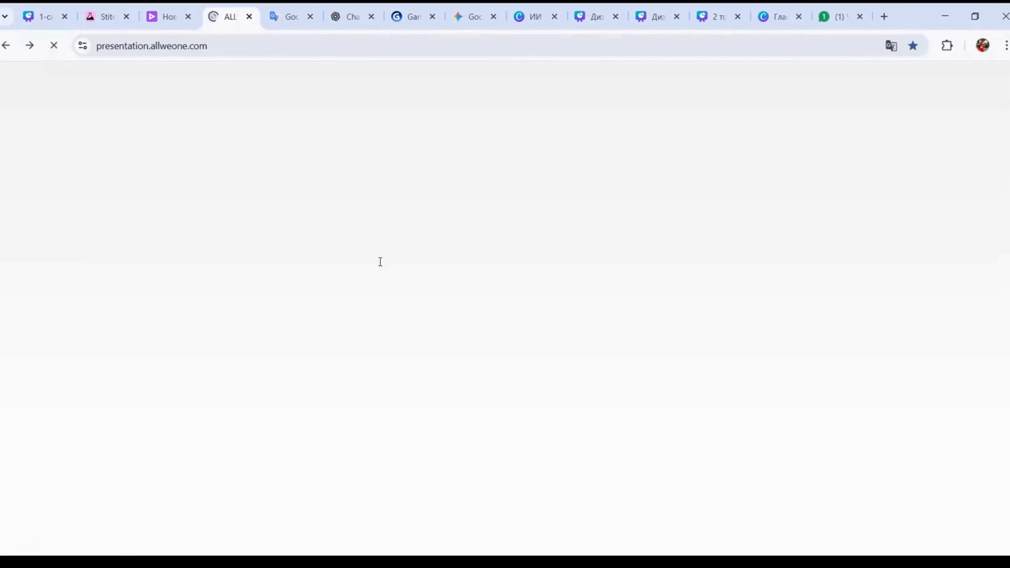
Fill the presentation topic from the example "Best Practices for Project Management in Engineering"
scroll(449, 259, "down", 7)
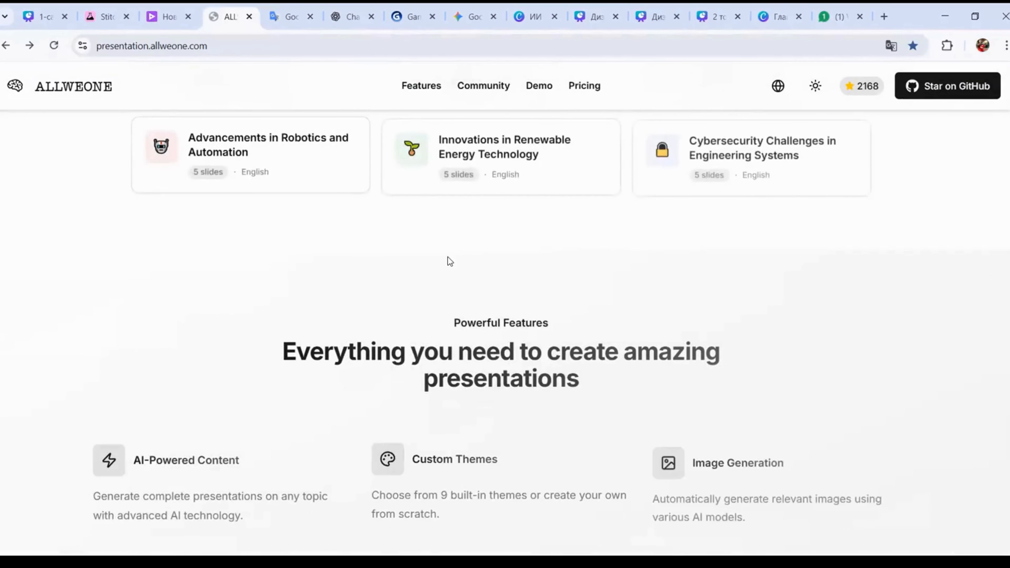
scroll(753, 314, "up", 5)
left_click(770, 340)
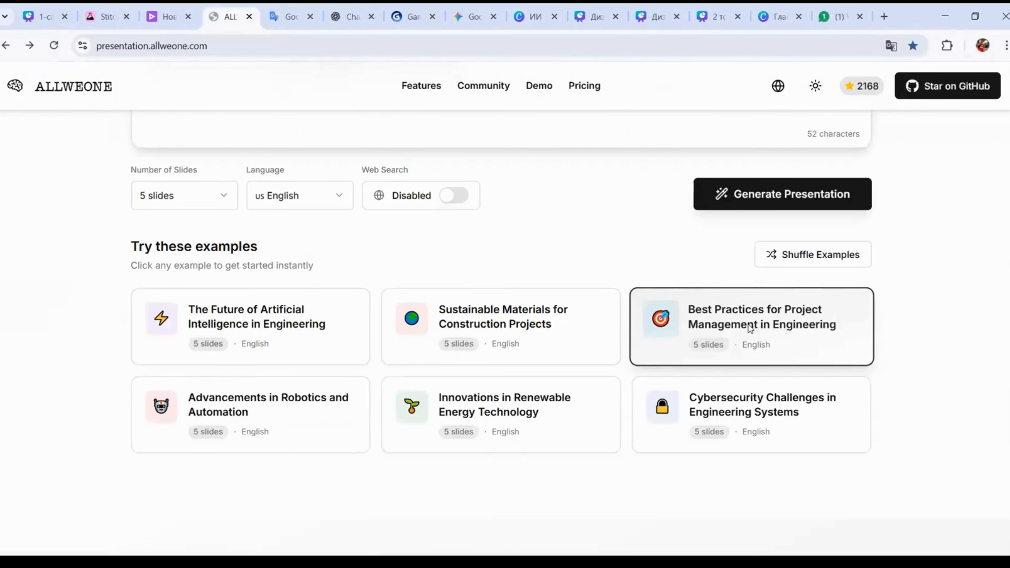
scroll(731, 328, "up", 2)
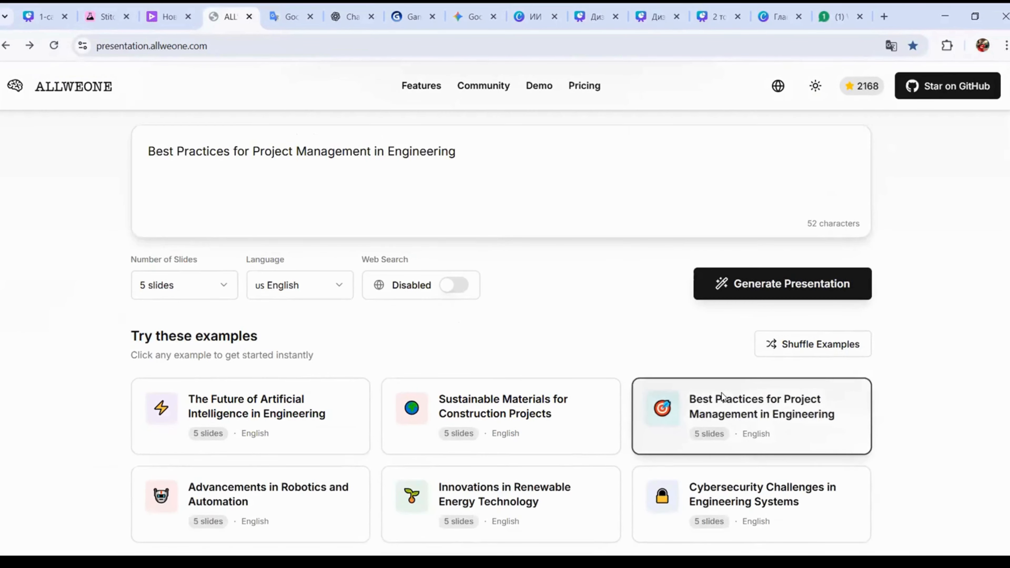
scroll(462, 300, "up", 2)
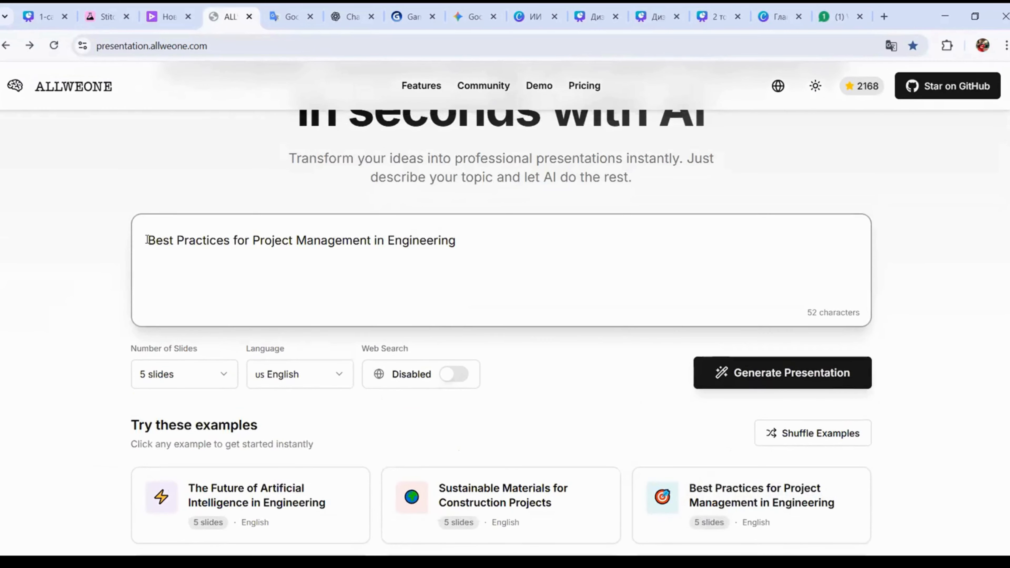
Translate the topic text in the prompt box into Russian with the browser's selection translation, and close the translation
left_click_drag(147, 239, 476, 244)
right_click(396, 240)
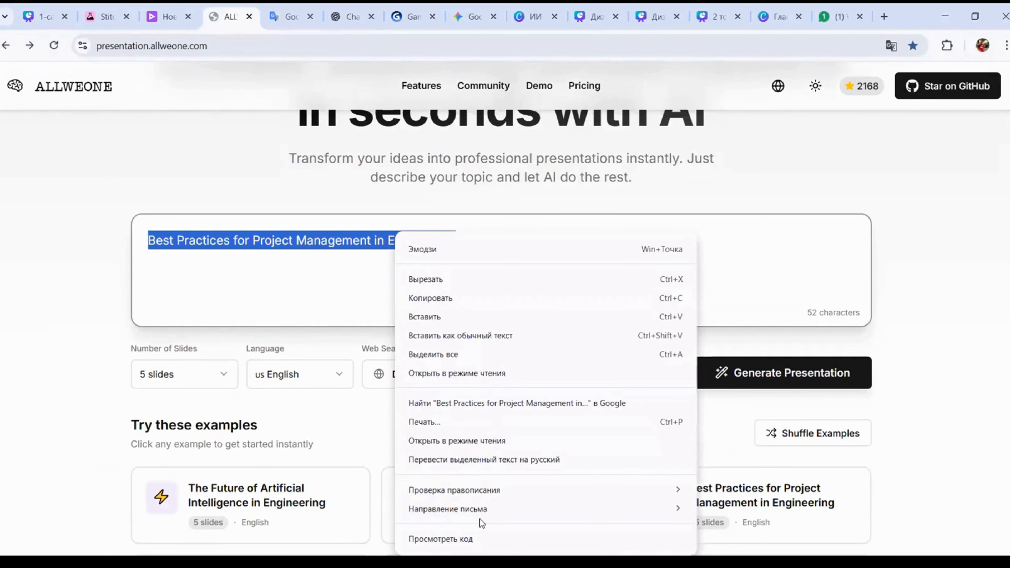
left_click(562, 458)
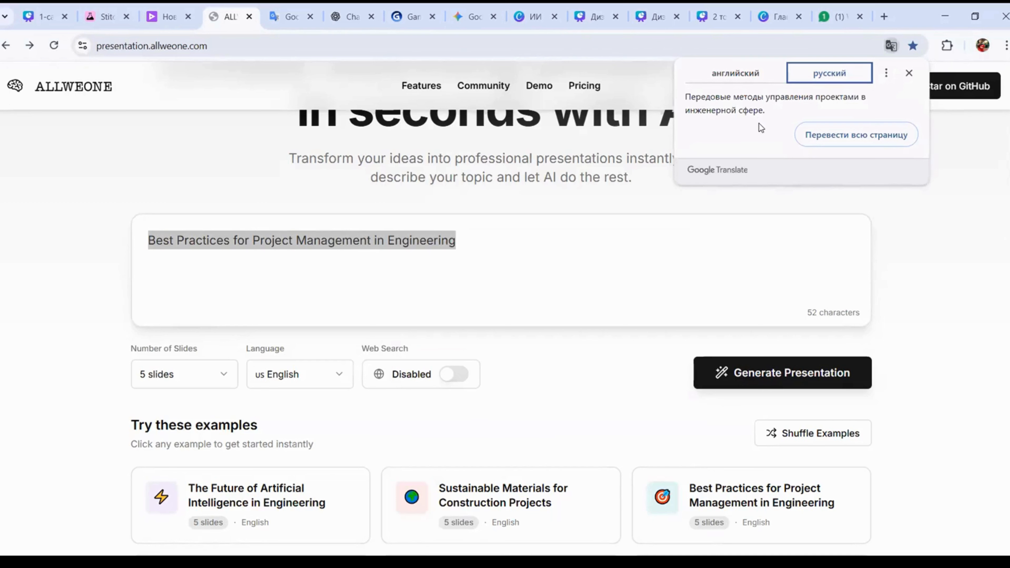
left_click(908, 74)
left_click(180, 291)
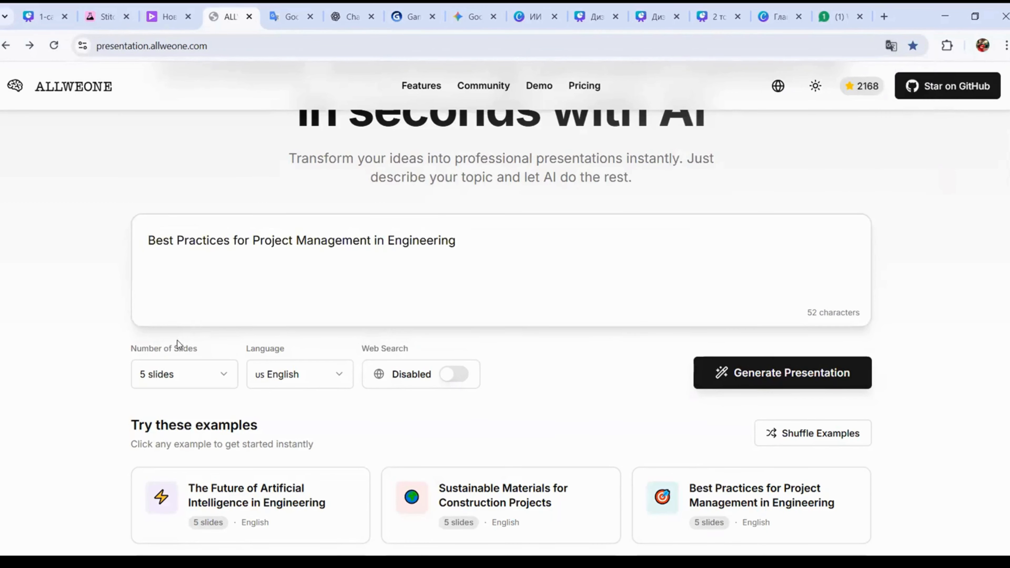
left_click(215, 292)
left_click_drag(148, 241, 392, 242)
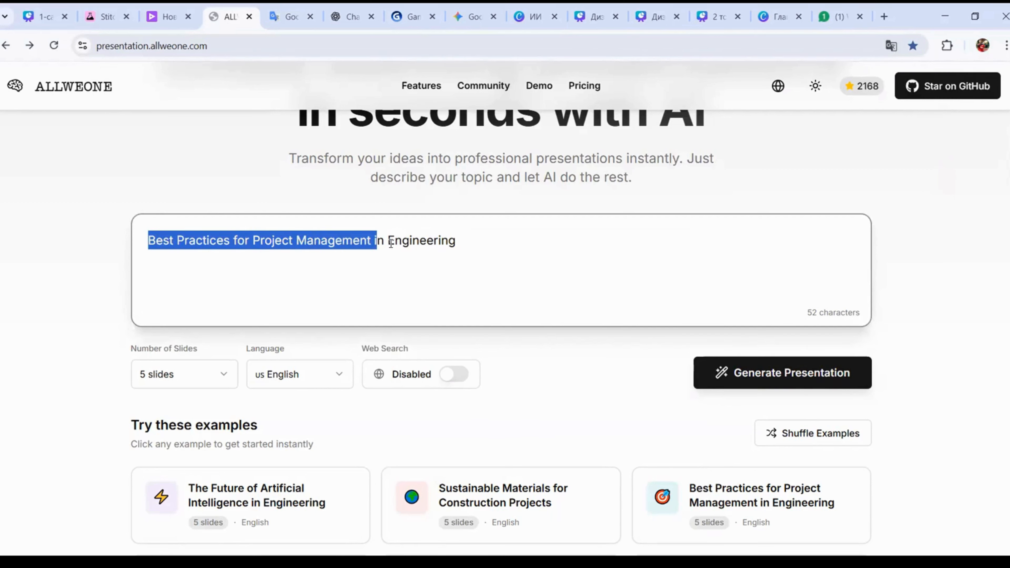
left_click(408, 311)
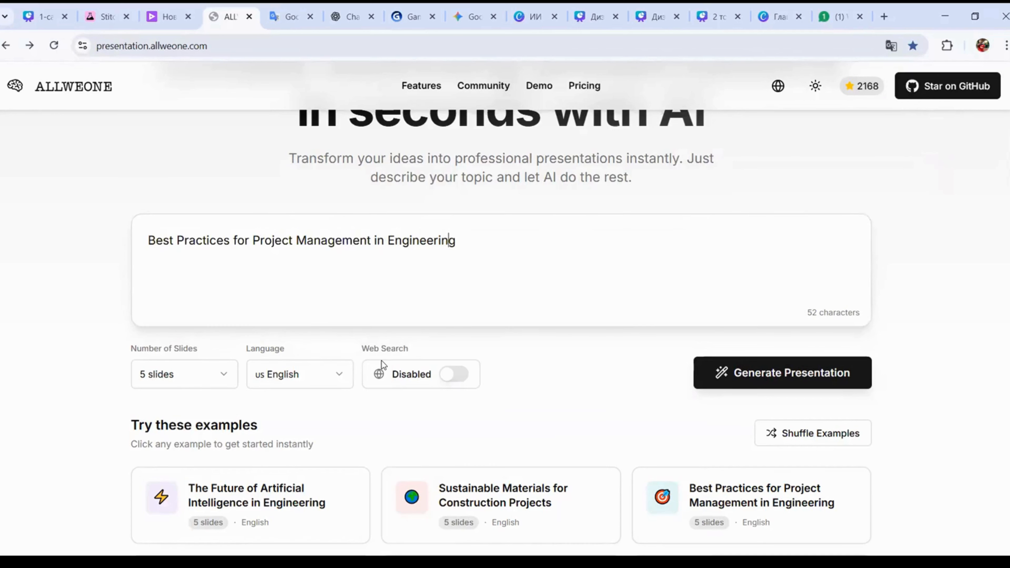
Enable web search, generate the presentation outline from the topic and look through it
left_click(461, 378)
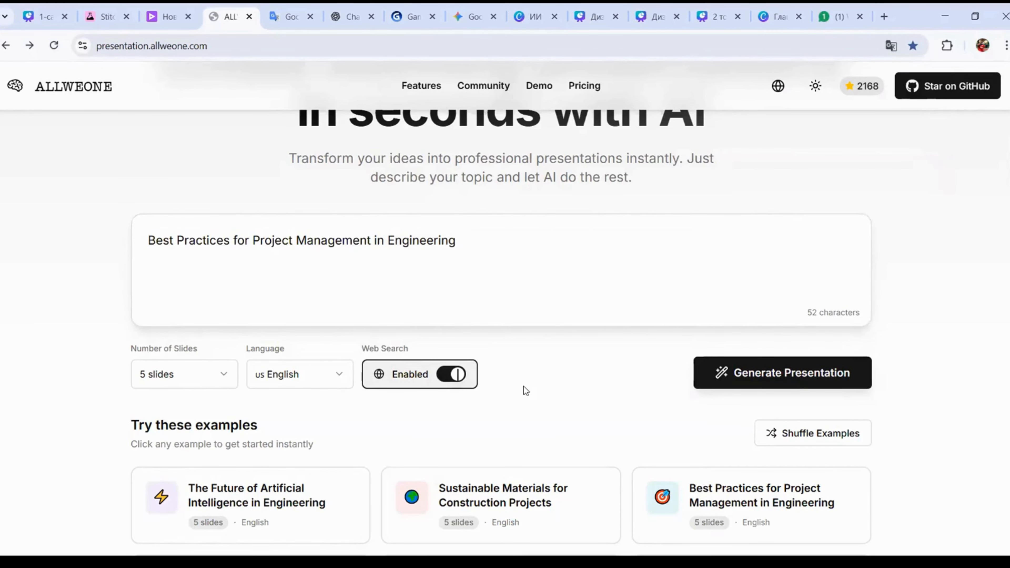
left_click(834, 373)
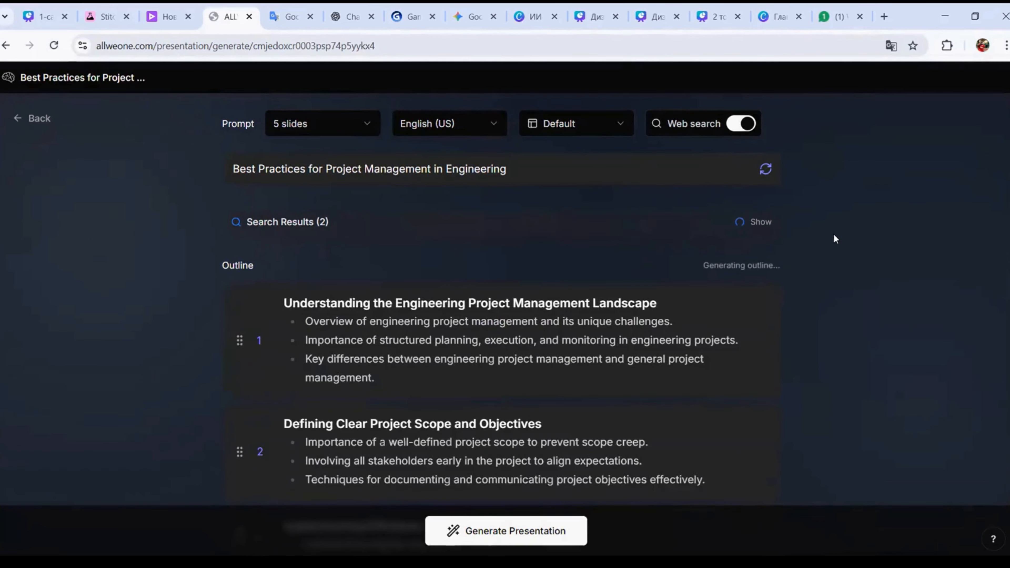
scroll(837, 236, "down", 5)
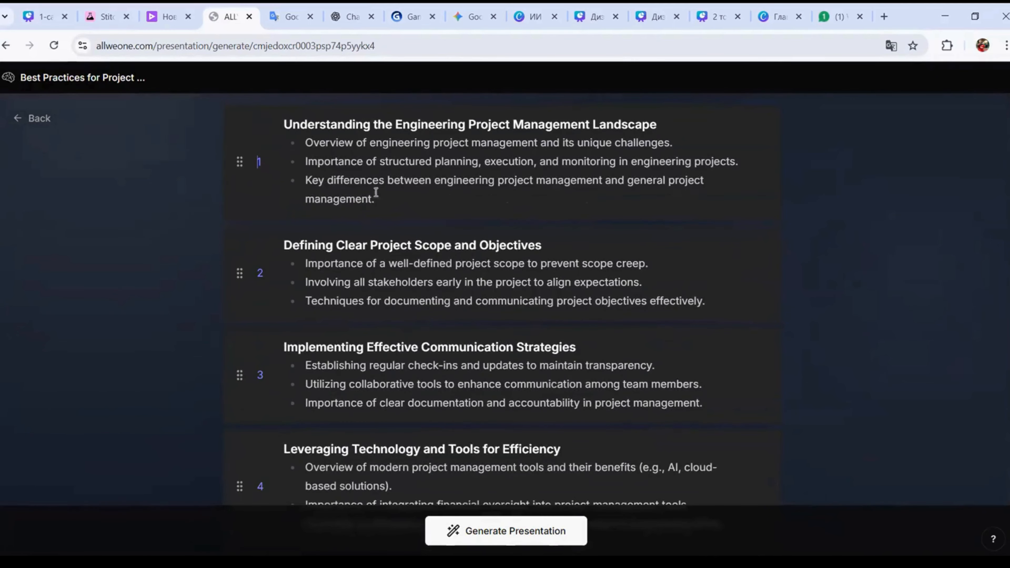
scroll(372, 219, "down", 2)
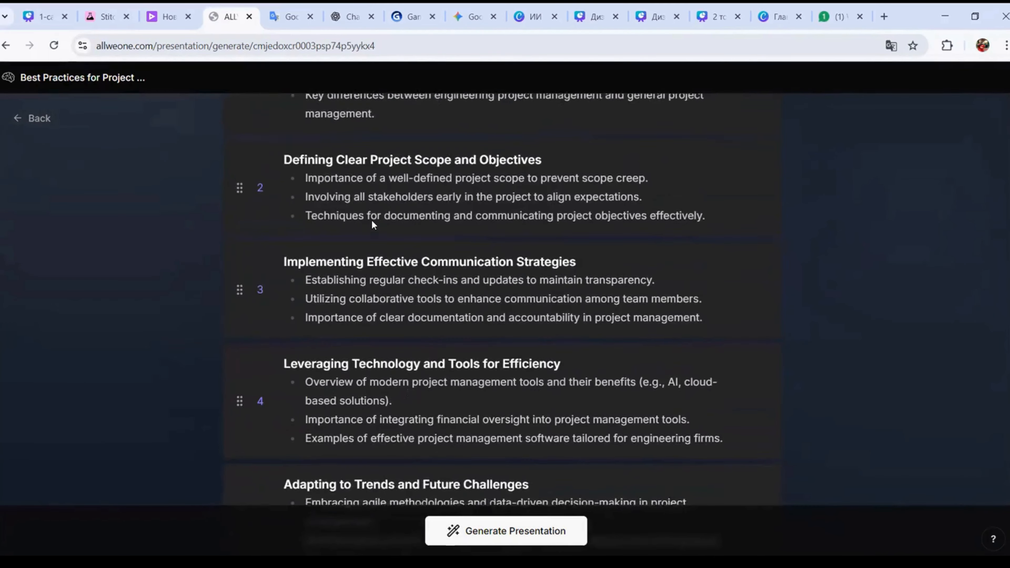
scroll(372, 219, "up", 5)
Try the different amounts of text per card and settle on Concise
scroll(372, 220, "down", 20)
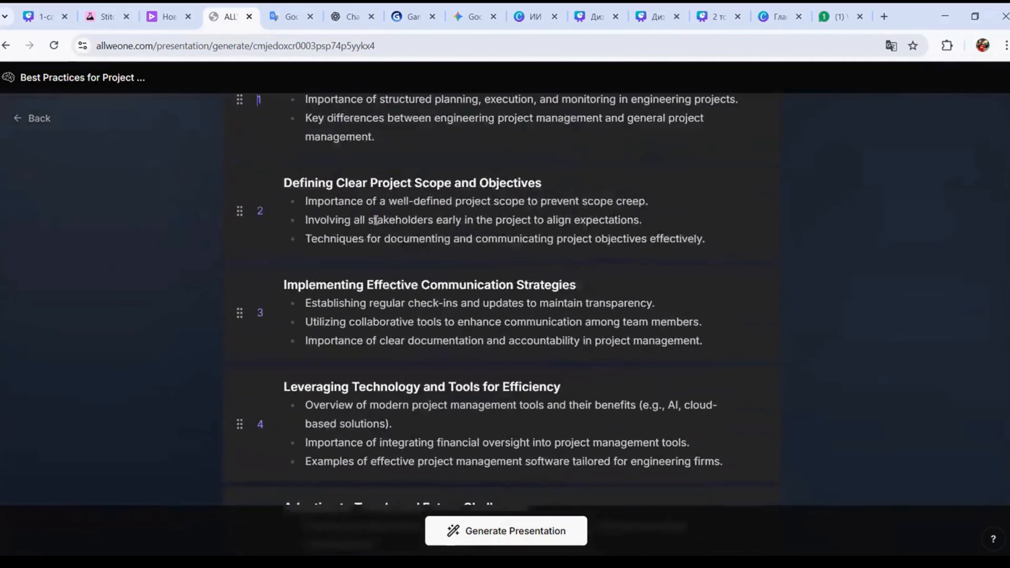
left_click(311, 238)
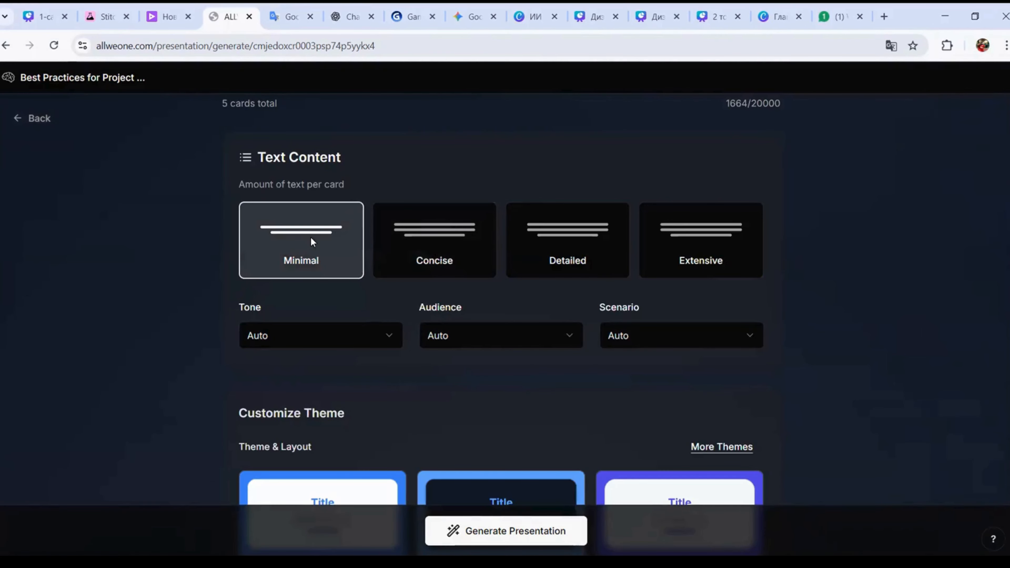
left_click(435, 246)
left_click(557, 241)
left_click(330, 237)
left_click(576, 242)
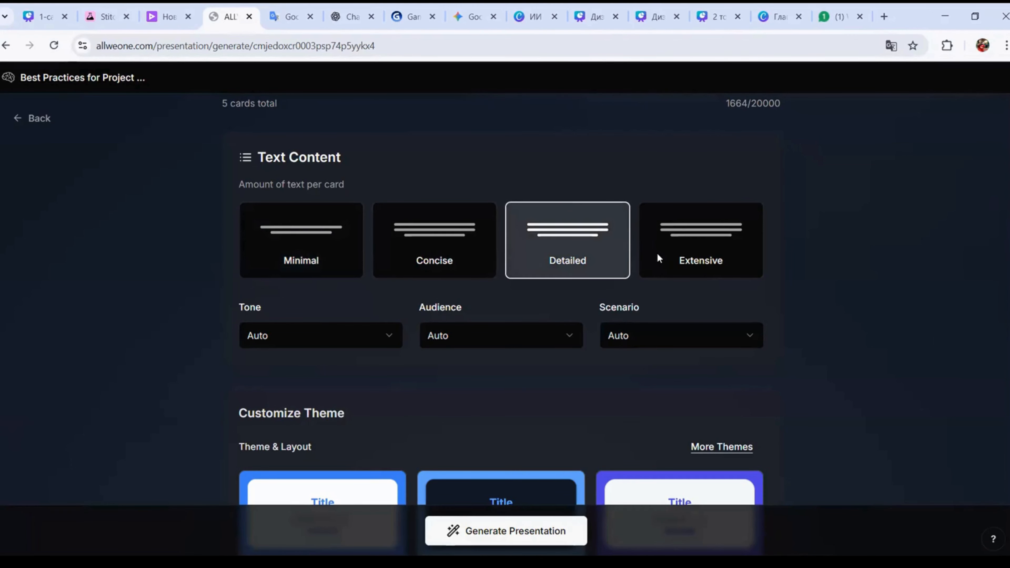
left_click(658, 254)
left_click(472, 244)
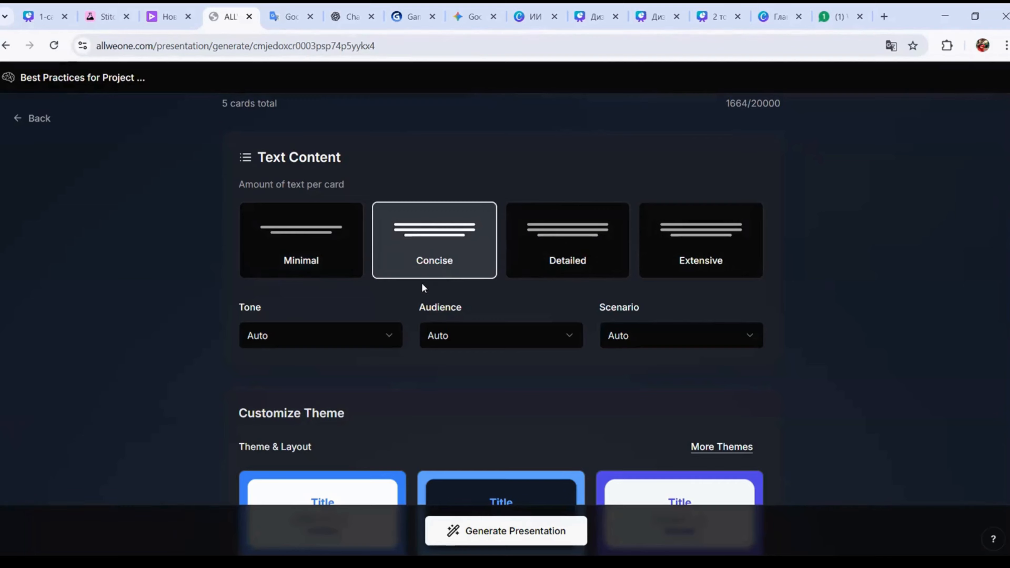
Try several of the offered themes, including Cornflower and Orbit, and choose Mystique for the presentation
scroll(862, 293, "down", 6)
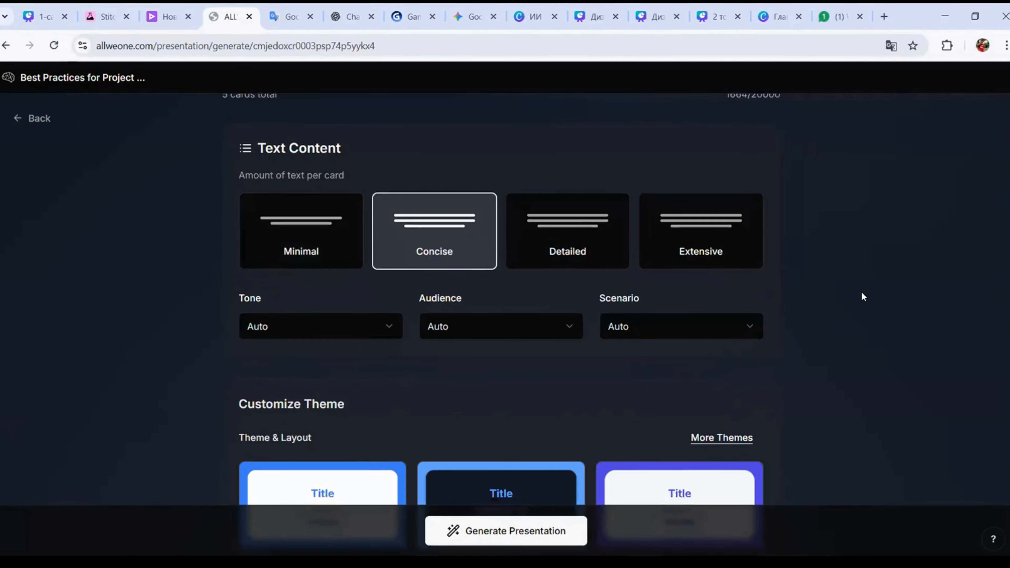
scroll(862, 294, "up", 4)
scroll(861, 293, "down", 6)
scroll(248, 340, "up", 4)
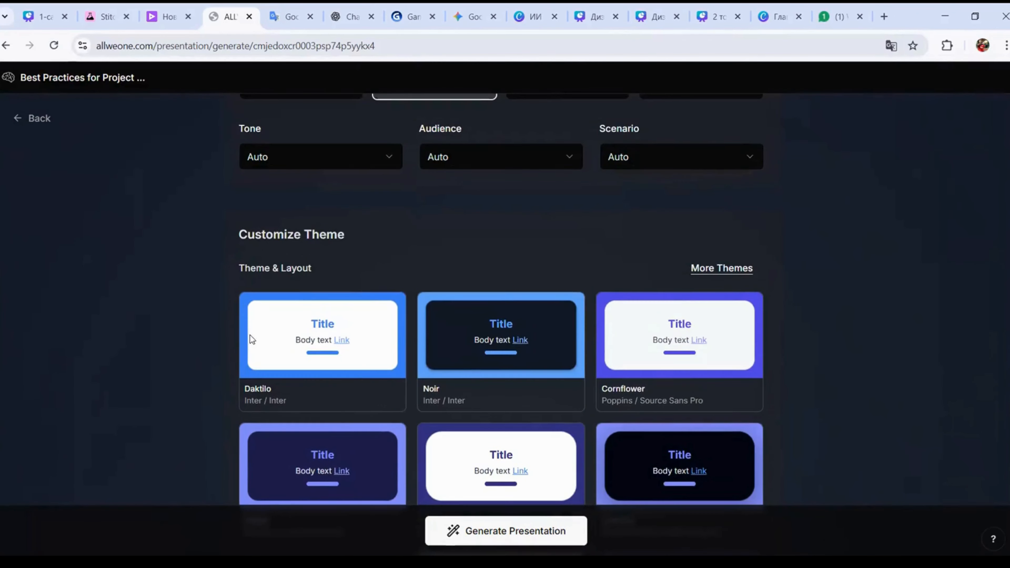
scroll(778, 210, "down", 4)
left_click(714, 177)
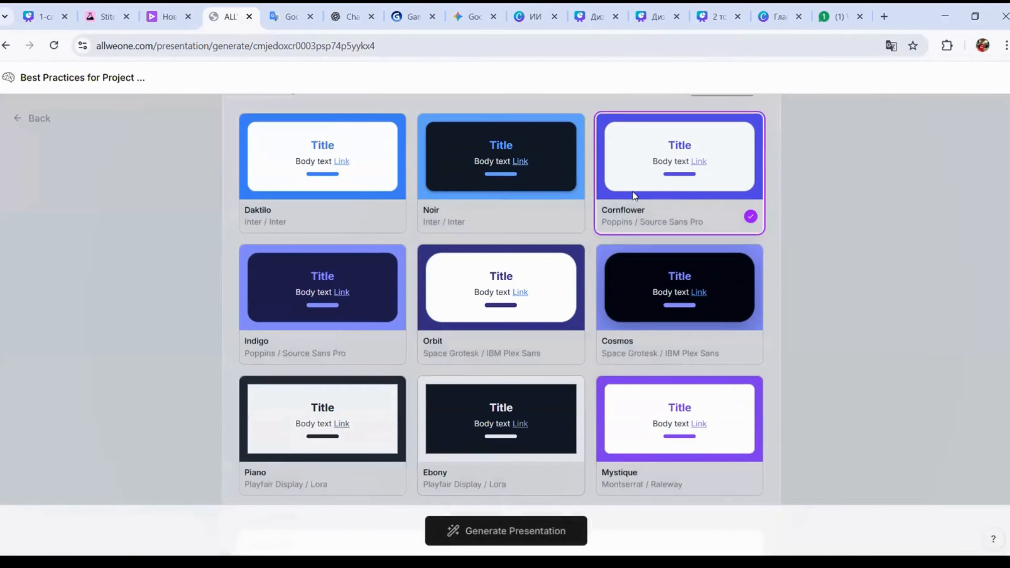
left_click(323, 164)
left_click(529, 172)
left_click(518, 317)
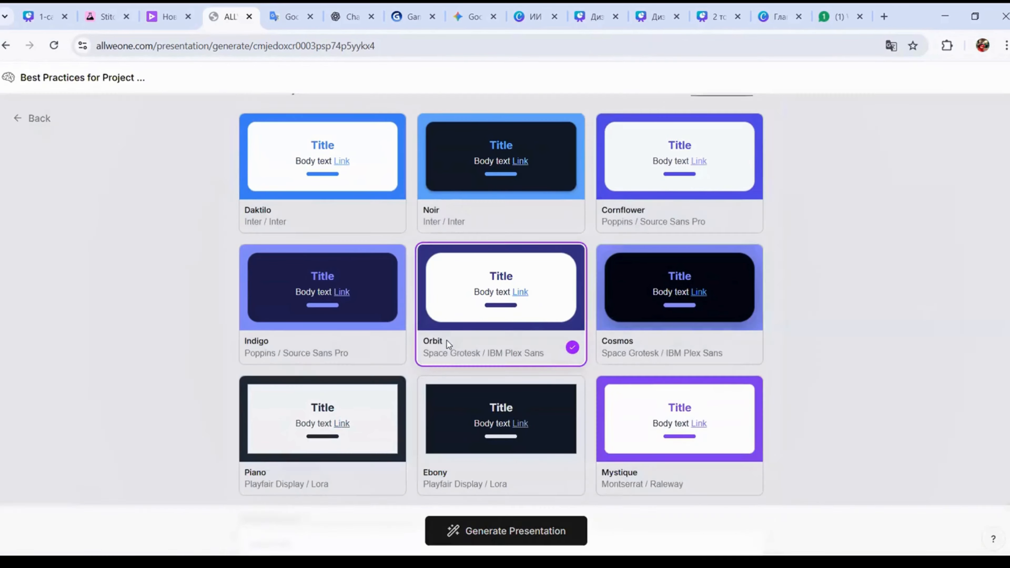
left_click(390, 426)
left_click(705, 426)
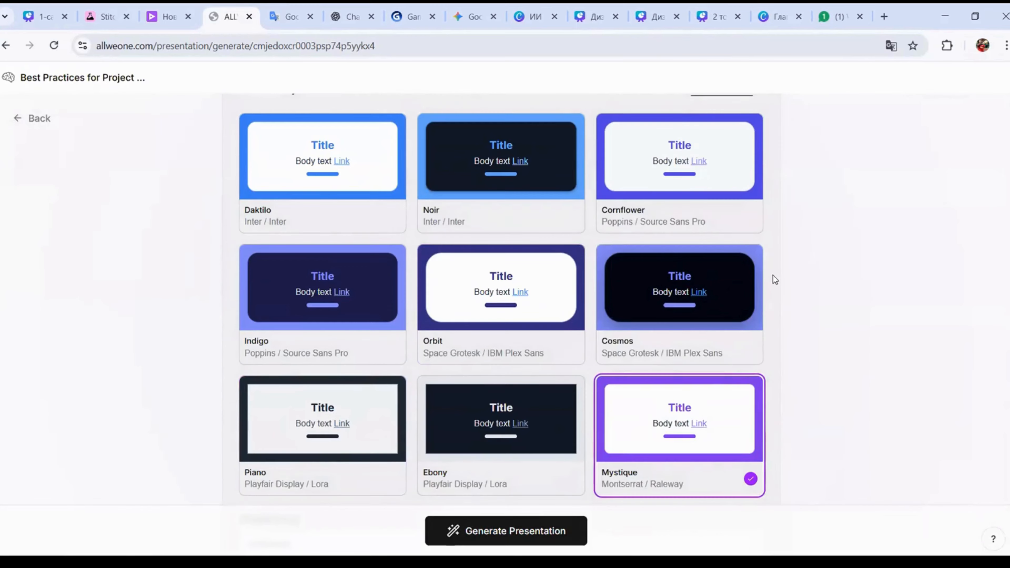
Review the outline and settings once more and generate the presentation
scroll(773, 277, "down", 3)
scroll(793, 418, "up", 15)
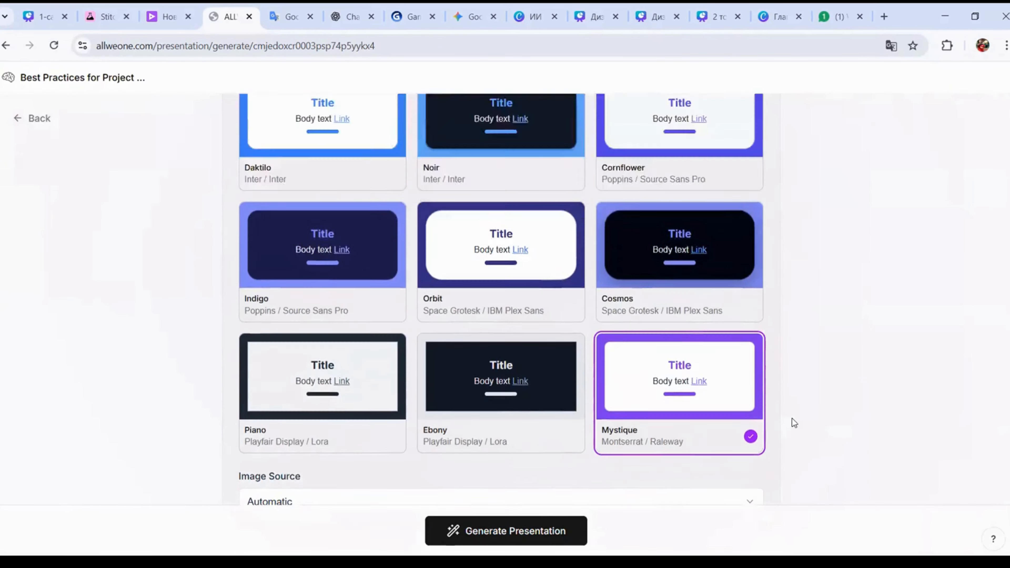
scroll(790, 361, "up", 5)
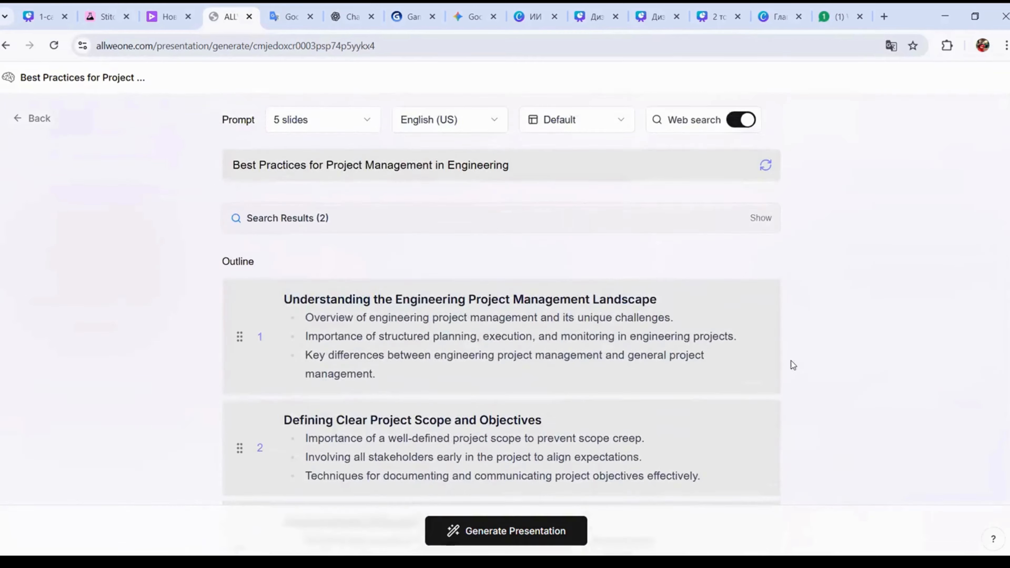
scroll(701, 307, "down", 5)
scroll(517, 253, "up", 5)
scroll(499, 311, "down", 4)
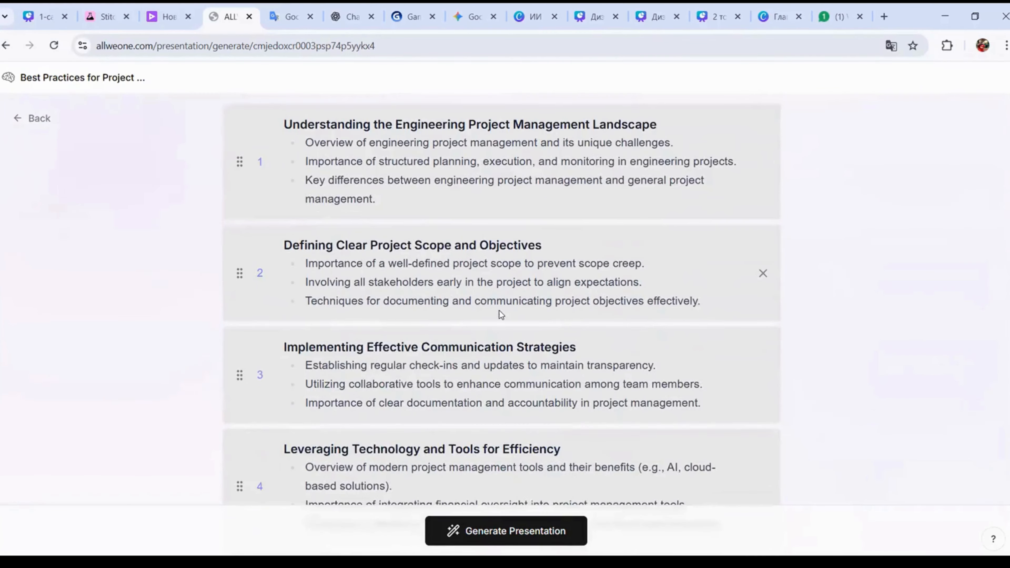
scroll(857, 323, "down", 15)
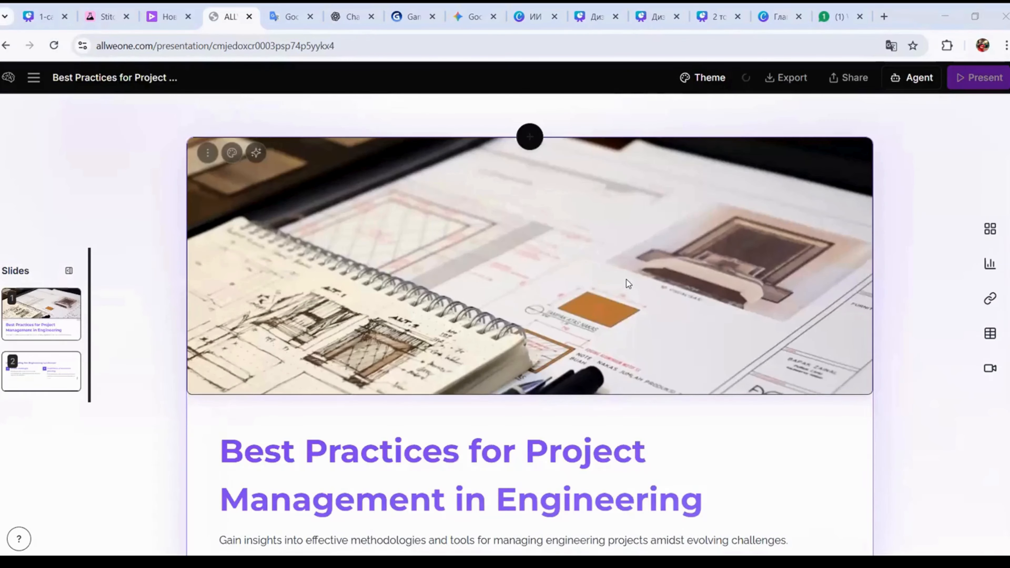
Examine the title slide and the slide below it while the presentation is being generated
scroll(572, 264, "down", 3)
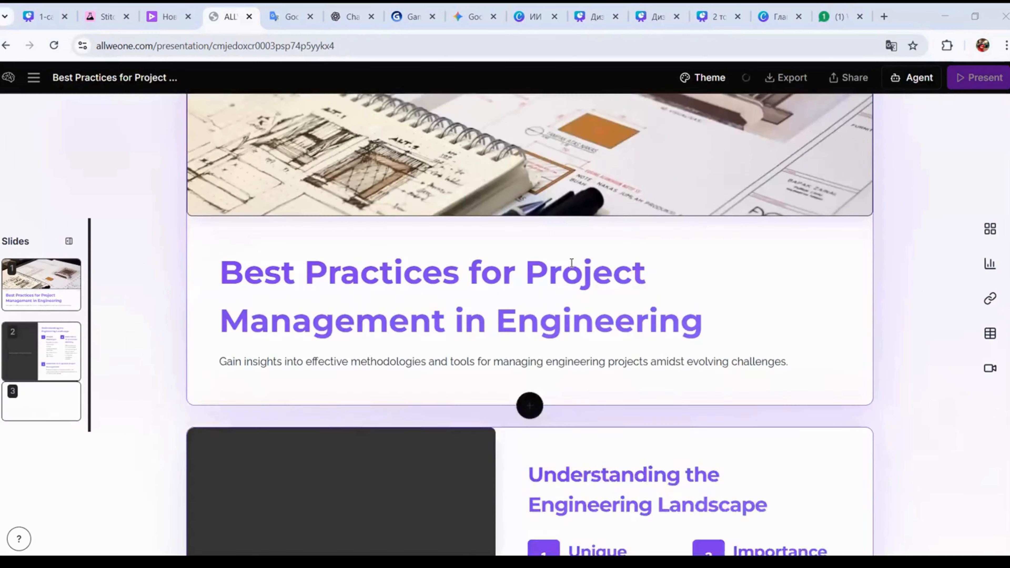
scroll(571, 263, "up", 3)
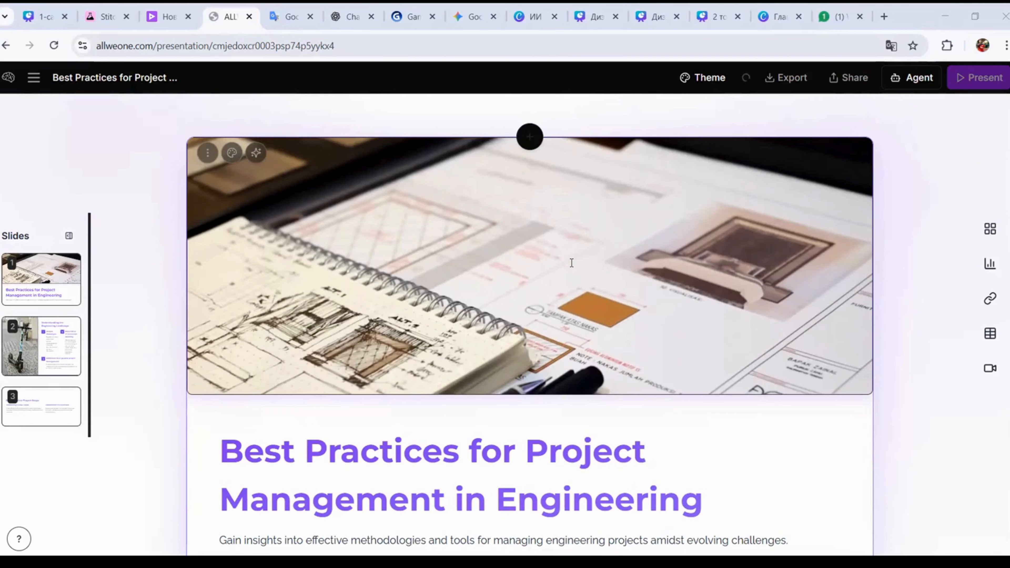
scroll(571, 264, "down", 3)
scroll(572, 263, "down", 2)
scroll(573, 262, "up", 5)
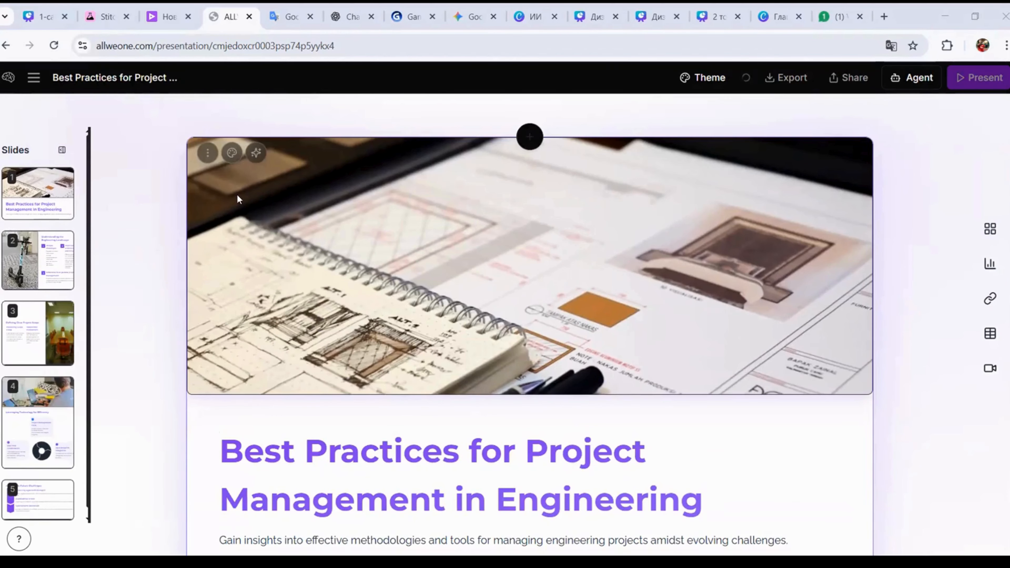
Go to the second slide and examine the slides on the engineering landscape and project scope
left_click(44, 240)
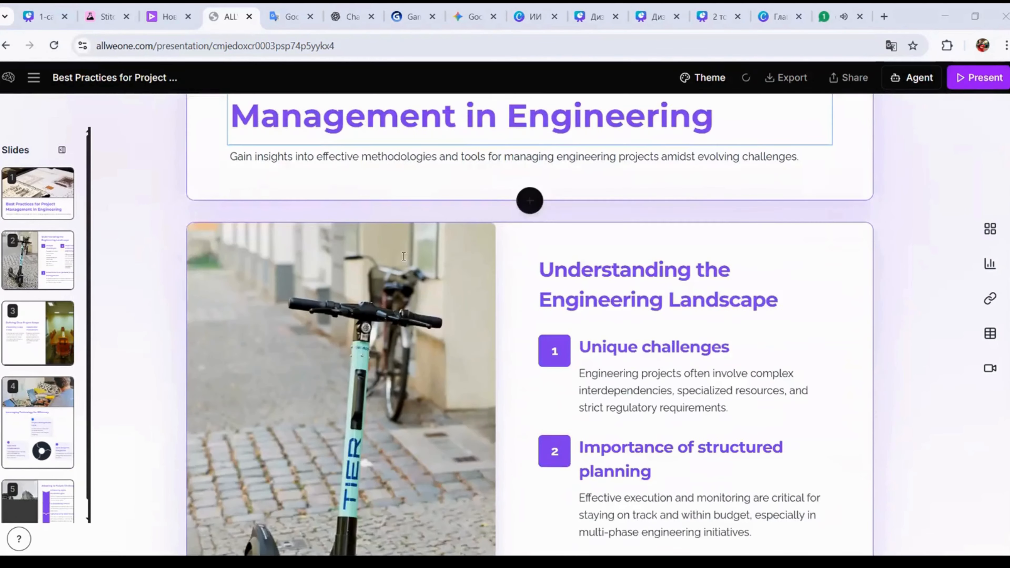
scroll(558, 268, "down", 2)
scroll(558, 268, "up", 3)
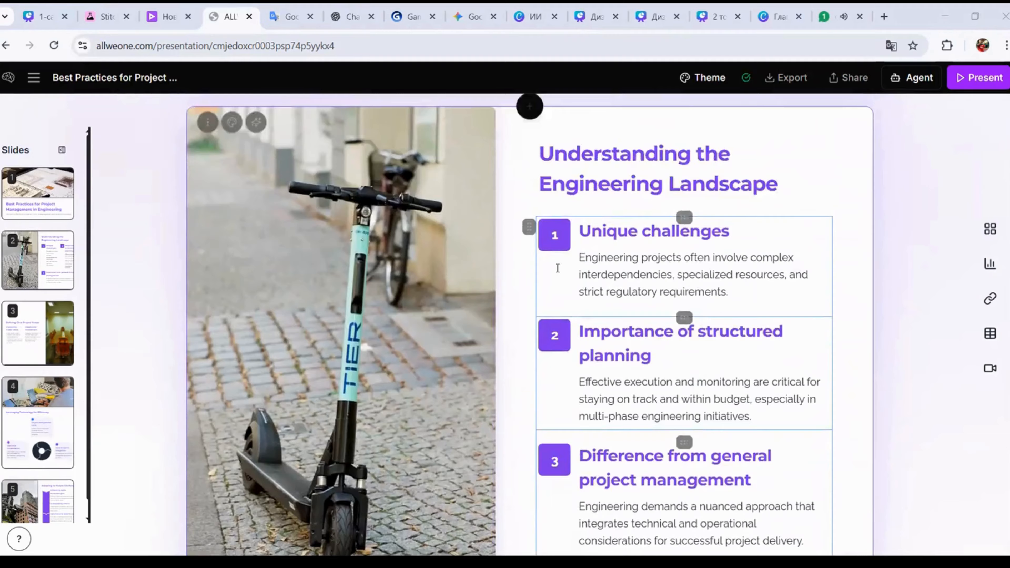
scroll(558, 269, "down", 3)
scroll(558, 269, "down", 10)
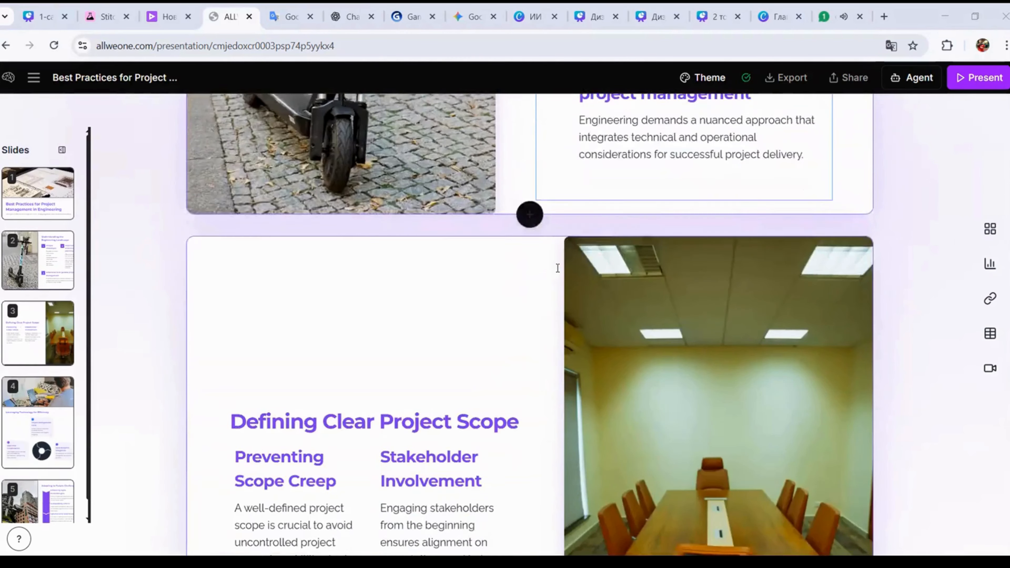
scroll(559, 268, "down", 10)
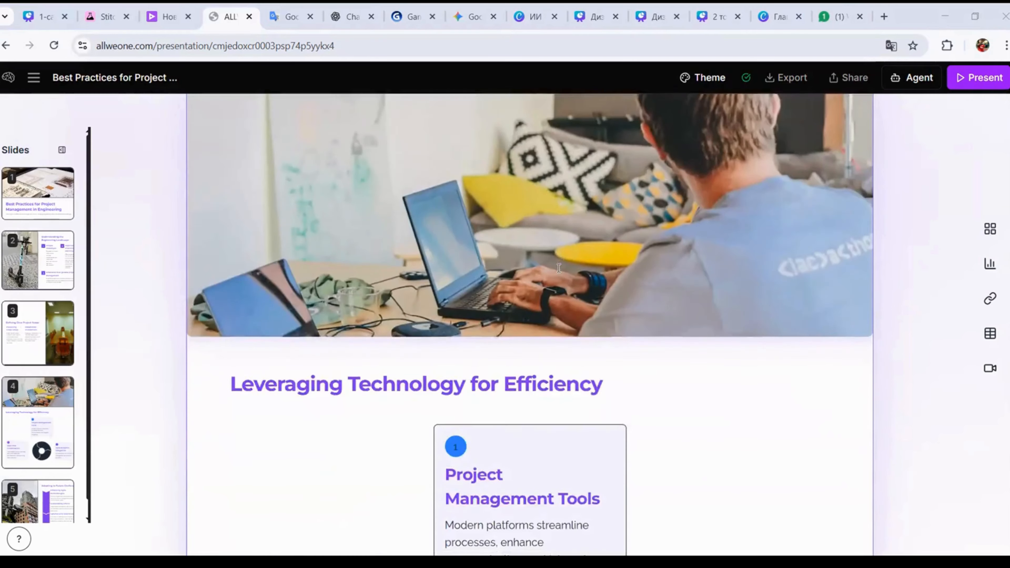
Examine the slides on leveraging technology and future challenges, and play the presentation through to its last slide
scroll(559, 268, "down", 4)
scroll(559, 268, "down", 4)
scroll(559, 268, "up", 4)
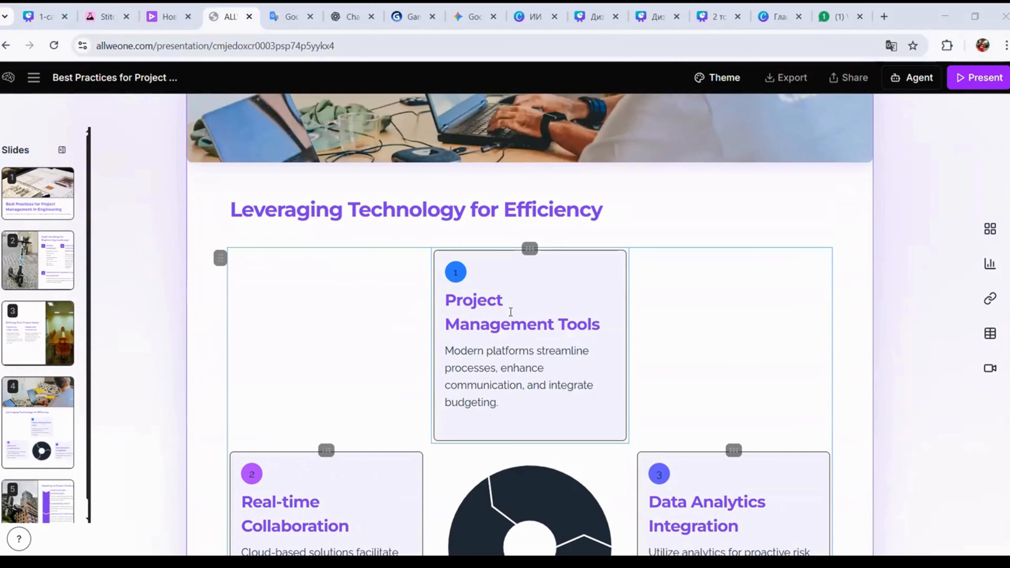
scroll(511, 312, "down", 10)
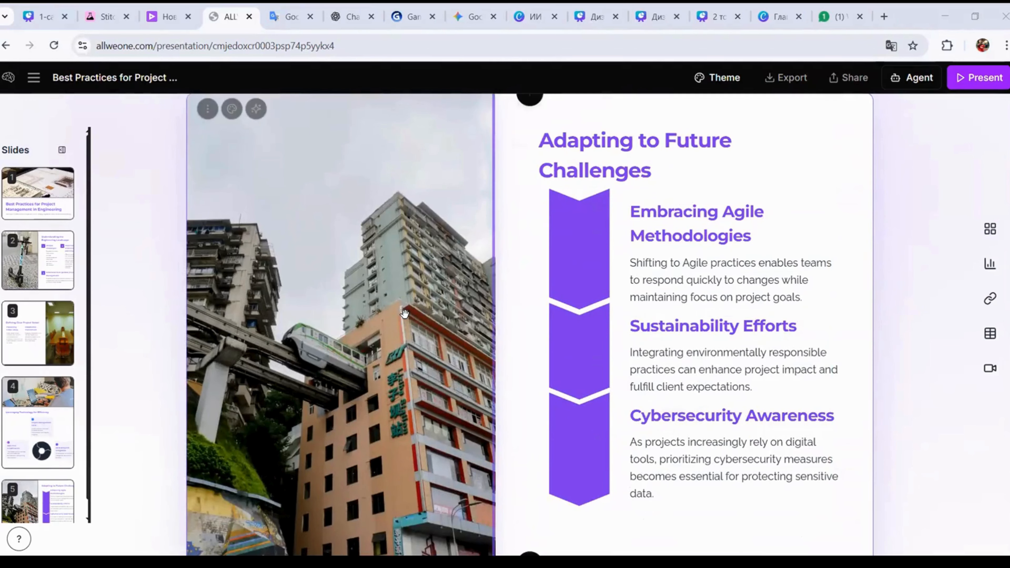
scroll(421, 314, "down", 1)
scroll(421, 315, "up", 20)
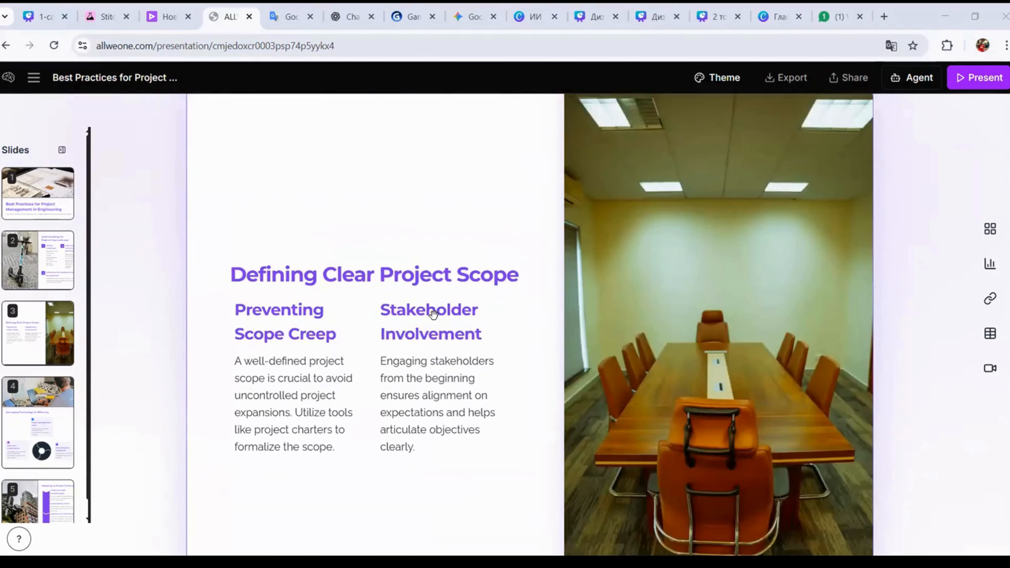
scroll(842, 170, "up", 8)
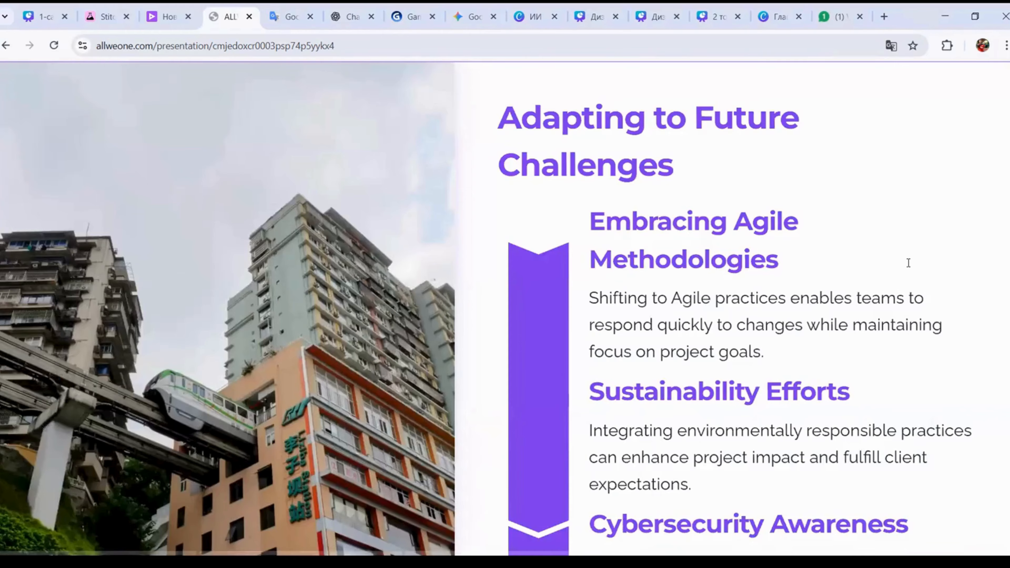
Examine the "Adapting to Future Challenges" slide in presentation mode and go back to "Defining Clear Project Scope"
scroll(911, 264, "down", 3)
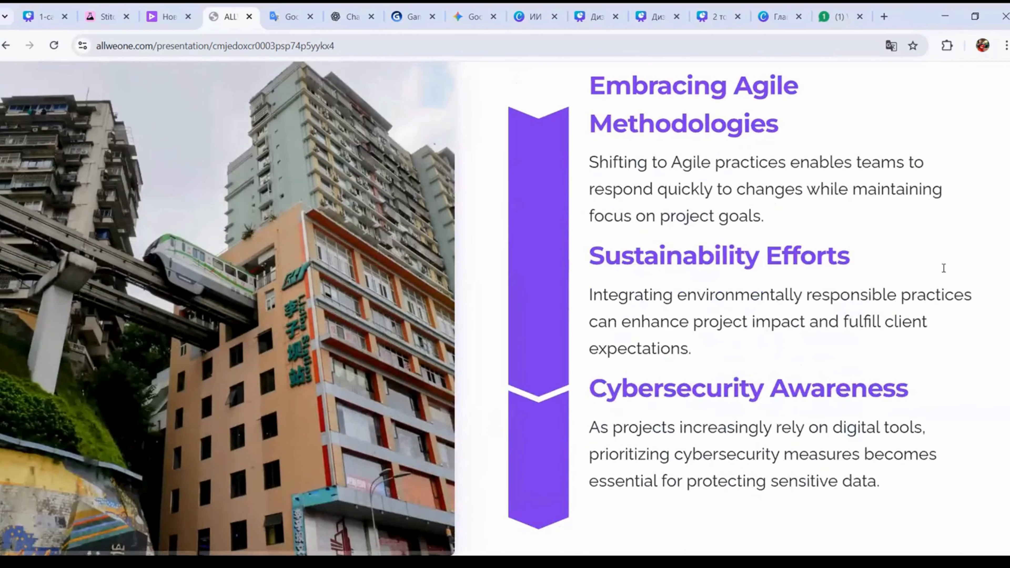
scroll(947, 271, "up", 3)
scroll(949, 273, "down", 3)
scroll(946, 272, "up", 1)
key("Left")
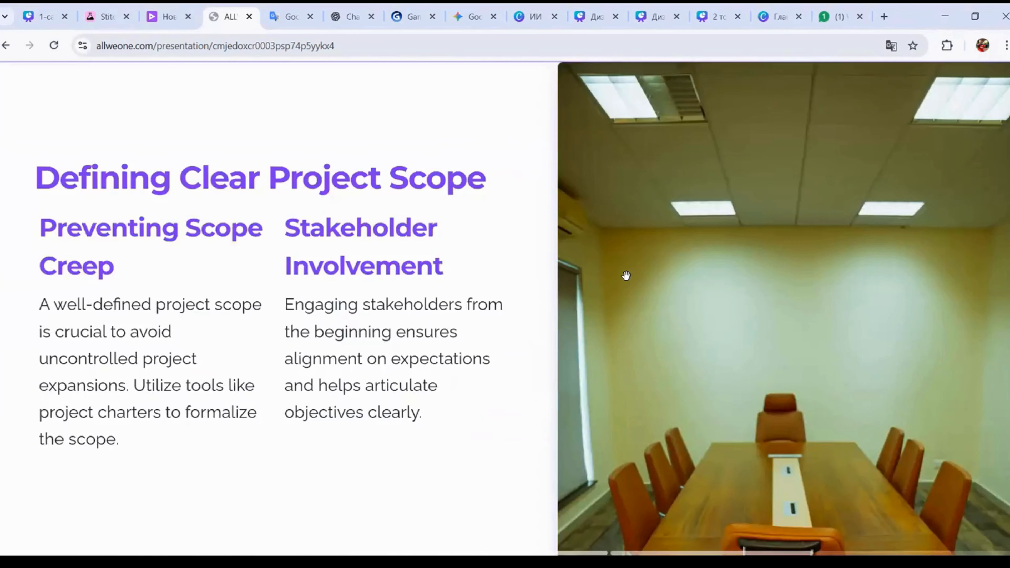
Go back to the title slide, leave presentation mode and open the AI agent for an editing request
key("Left")
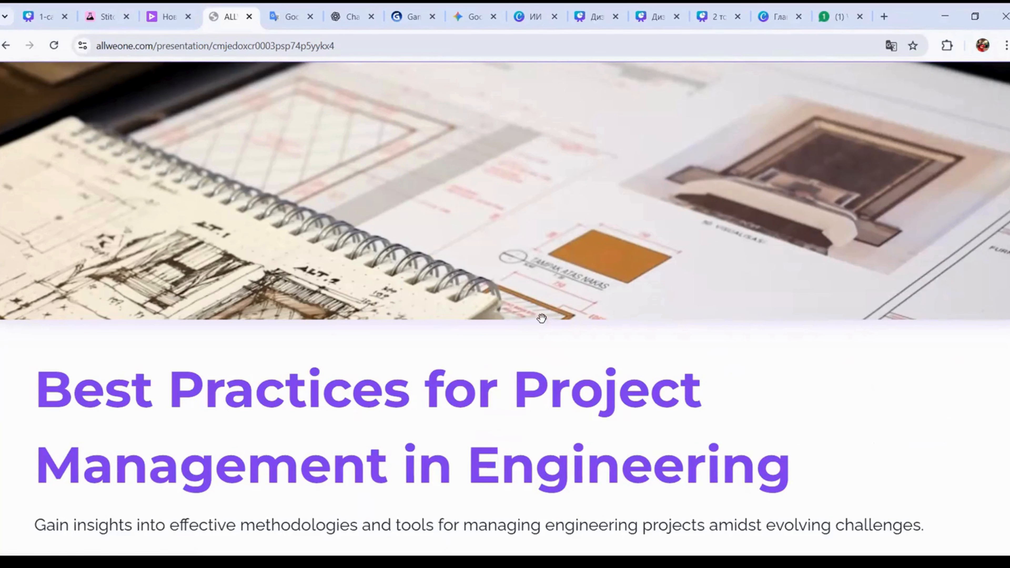
key("Escape")
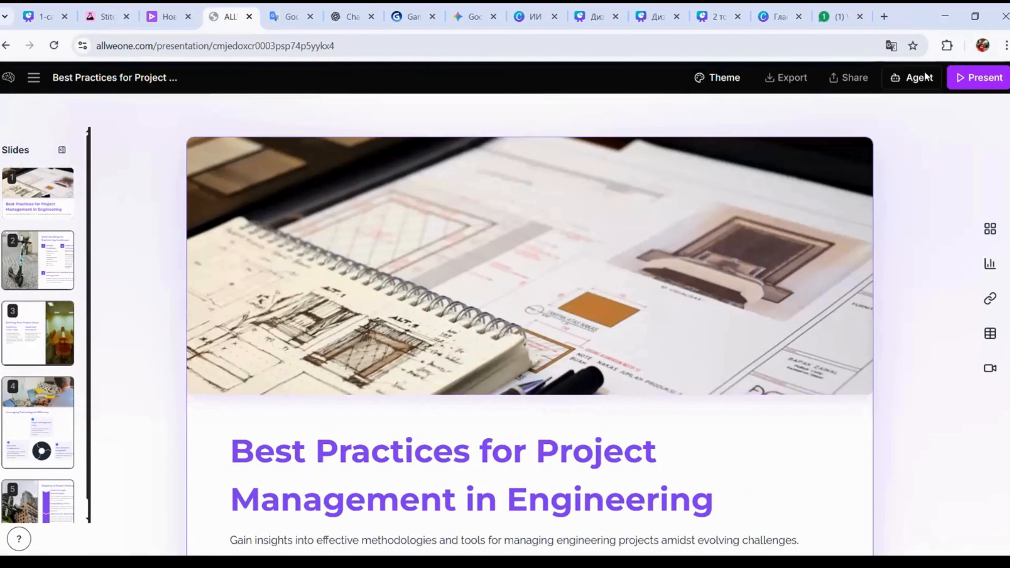
left_click(916, 77)
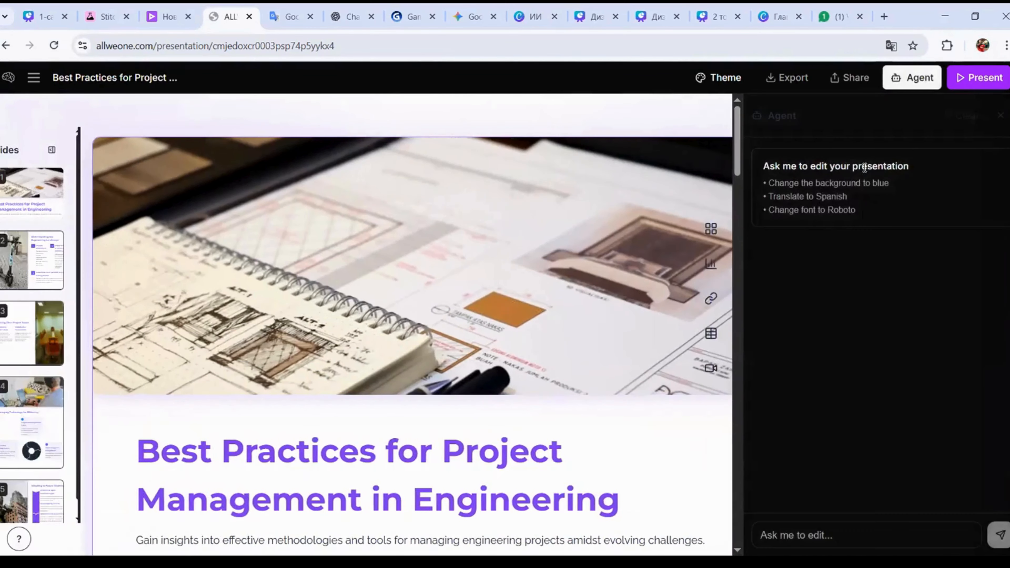
left_click(798, 536)
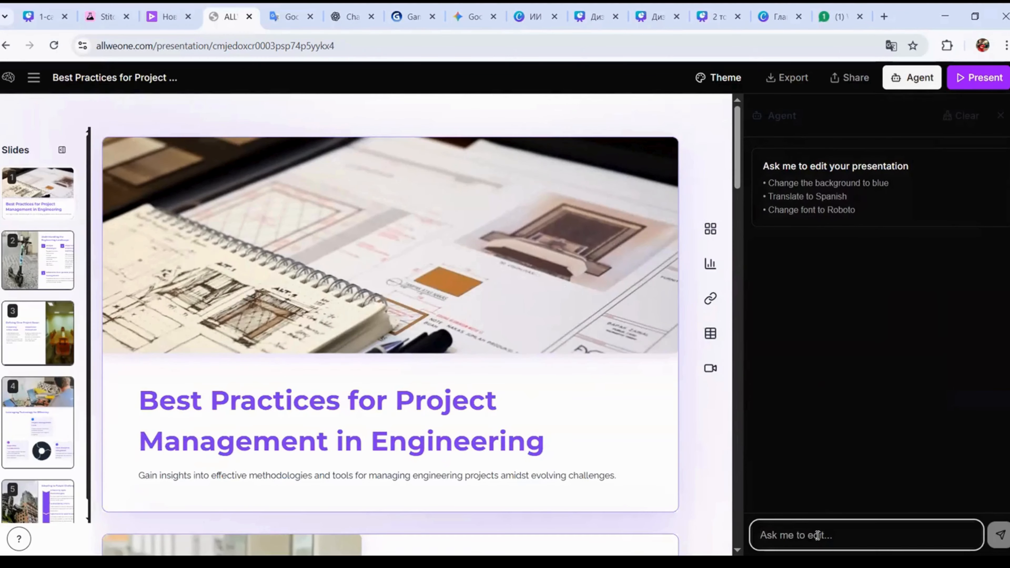
Examine the title slide and the "Understanding the Engineering Landscape" slide in the editor, and return to the title slide
scroll(525, 311, "down", 5)
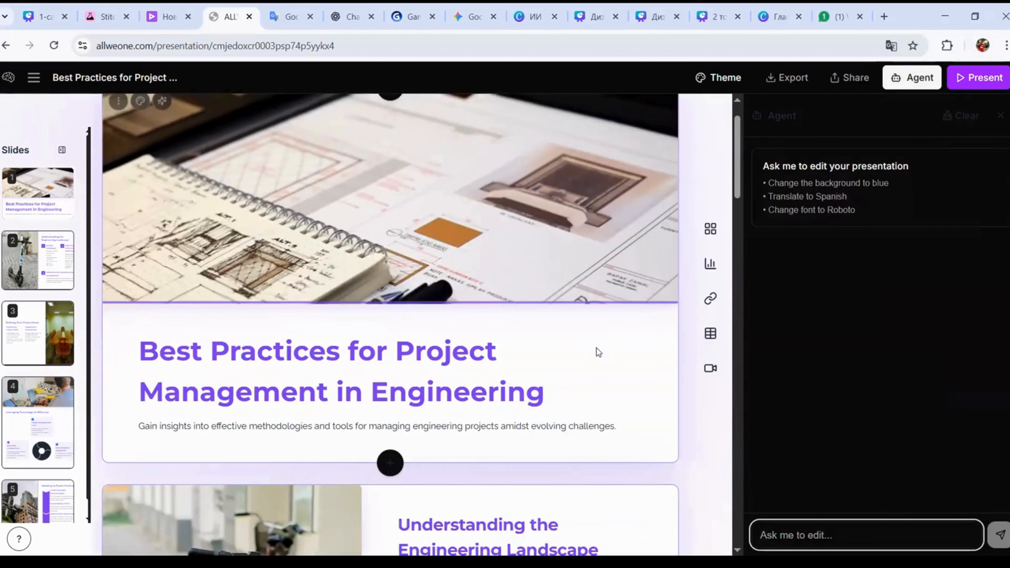
scroll(570, 469, "down", 6)
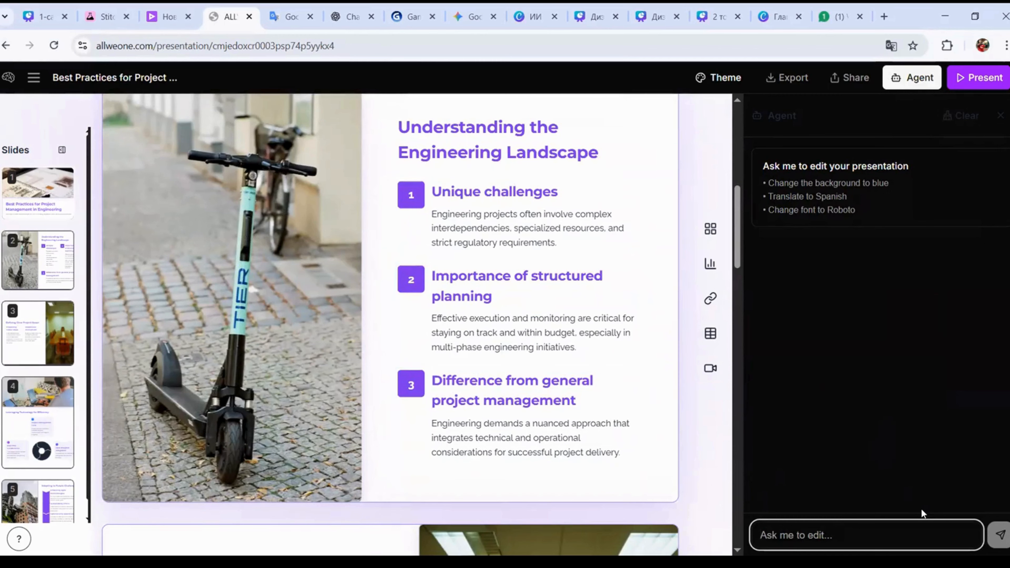
scroll(410, 314, "down", 4)
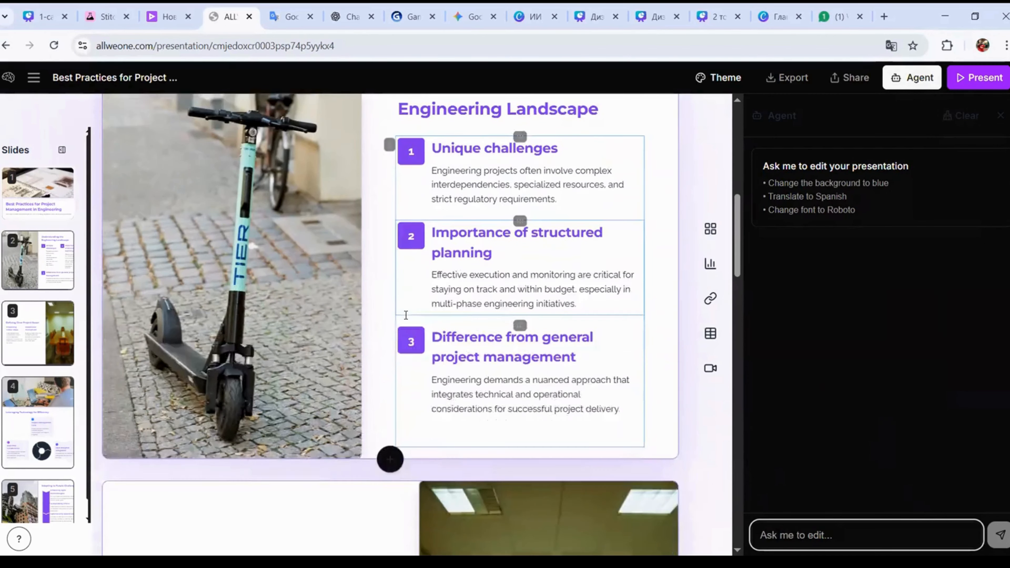
scroll(464, 270, "up", 2)
left_click_drag(737, 262, 737, 168)
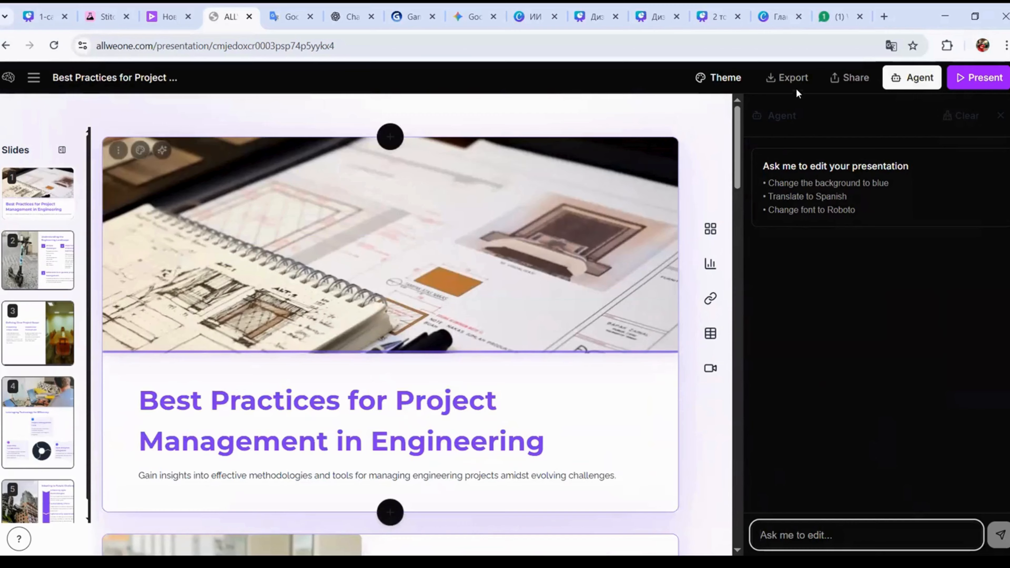
Read the export description and export the presentation to PowerPoint
left_click(791, 77)
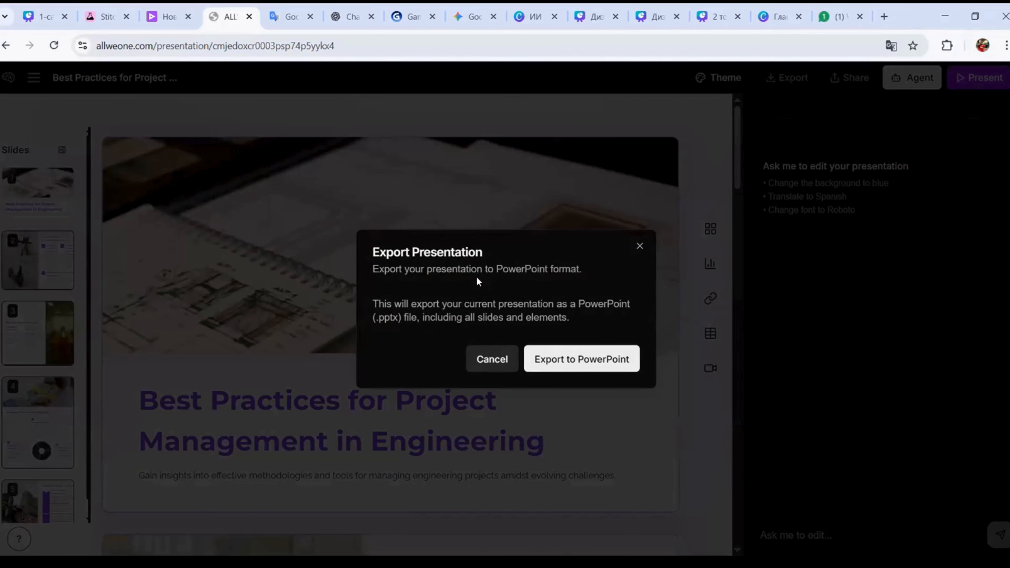
left_click_drag(376, 269, 588, 327)
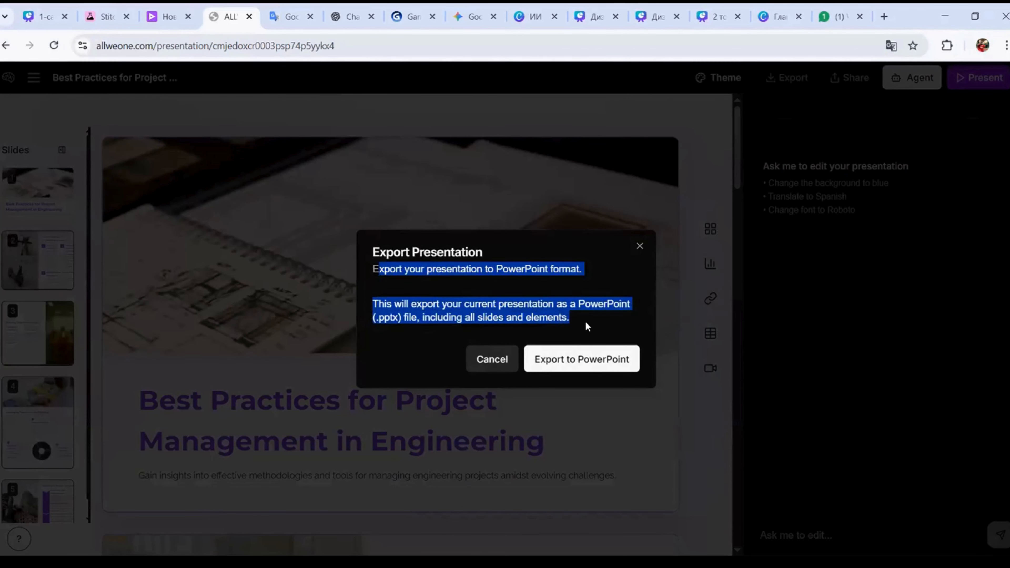
left_click(587, 332)
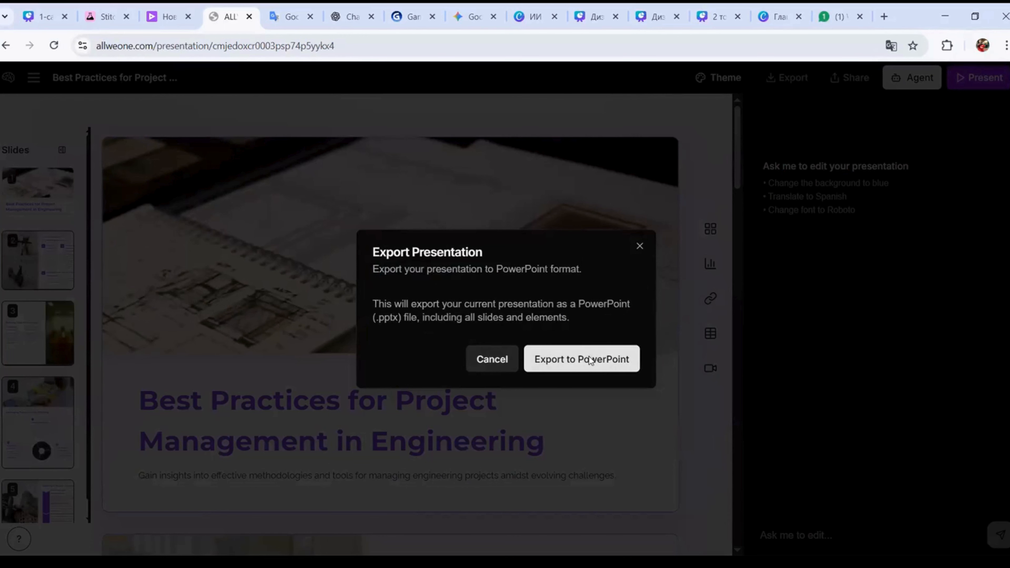
left_click(603, 370)
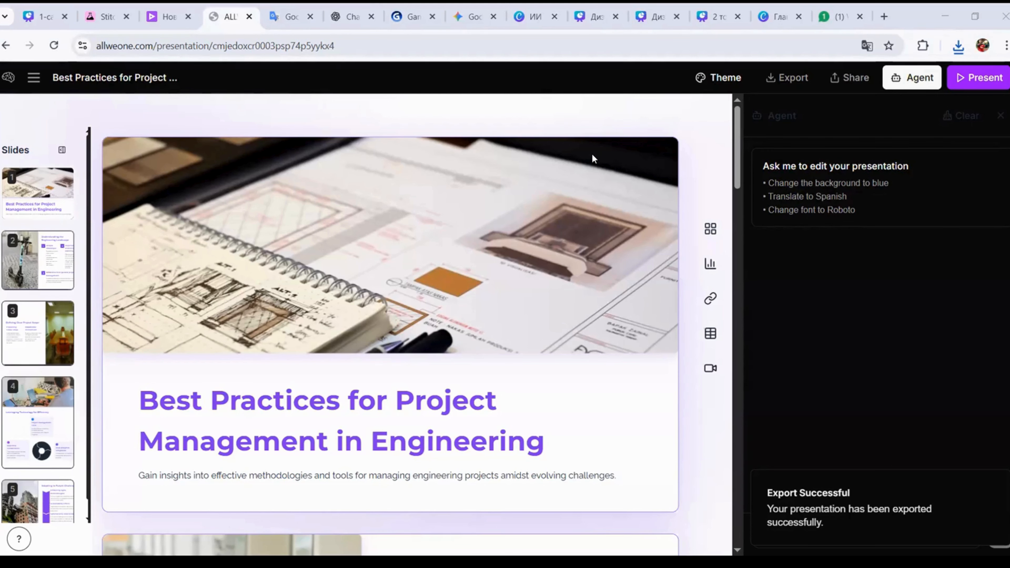
Switch to Google Translate and look at its image and text translation modes
left_click(290, 16)
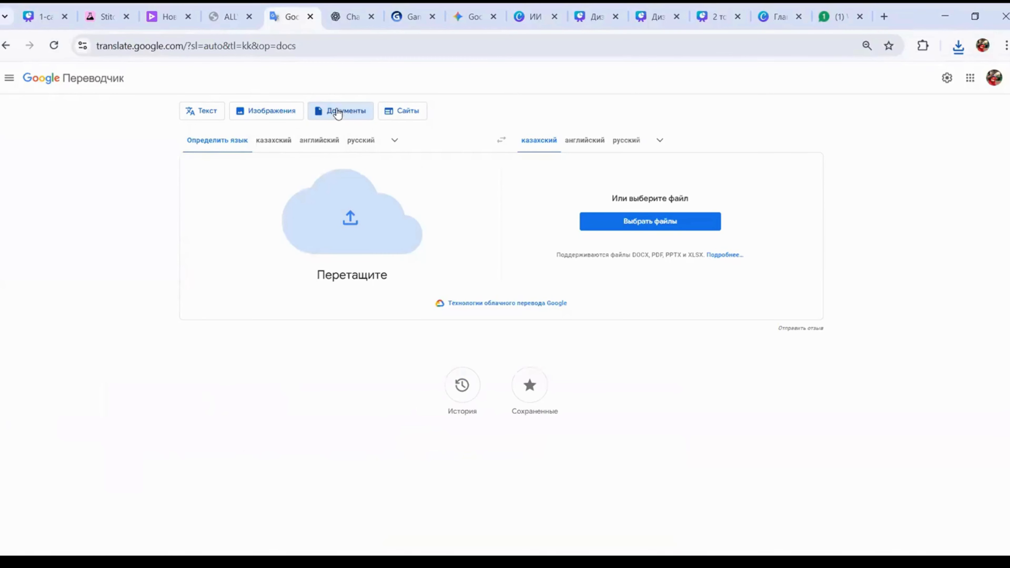
left_click(295, 116)
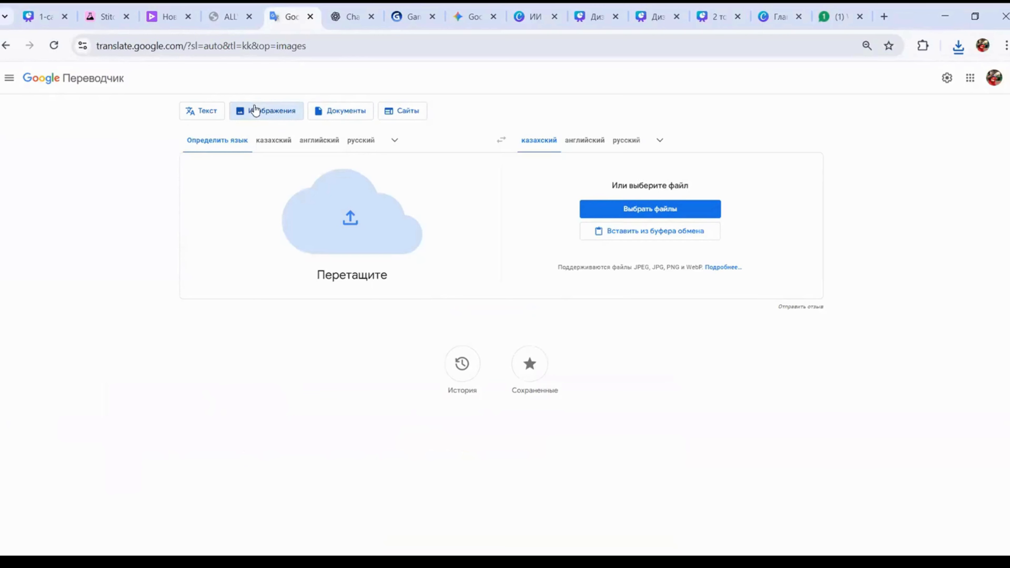
left_click(199, 111)
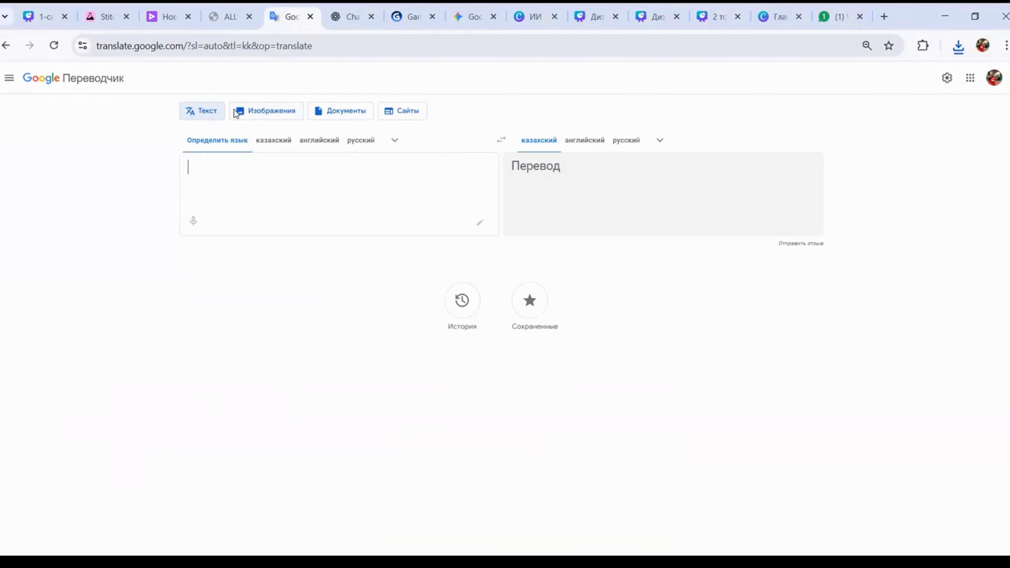
Upload presentation (2).pptx for document translation into Kazakh and download the translated file
left_click(335, 109)
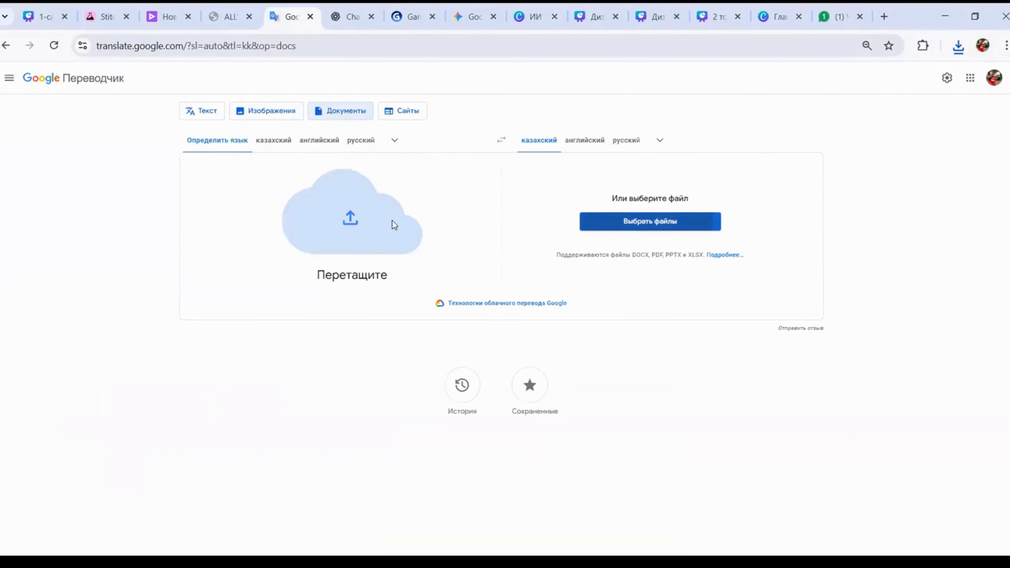
double_click(209, 193)
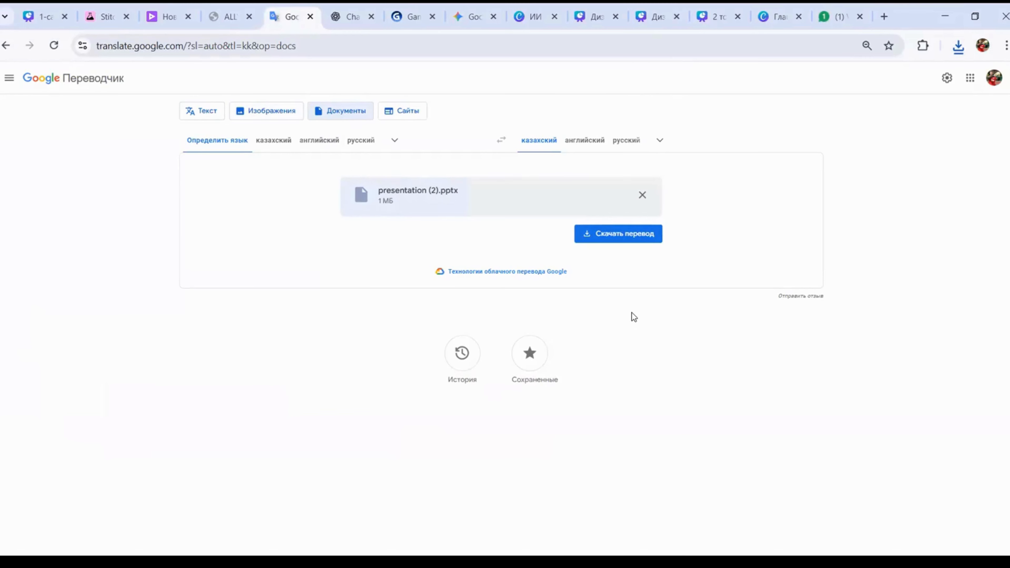
left_click(610, 238)
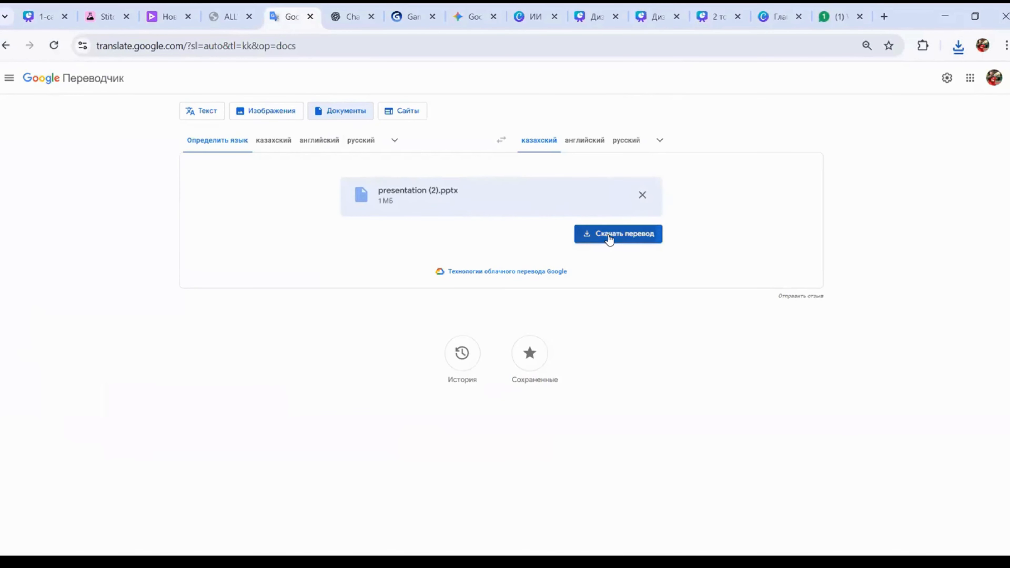